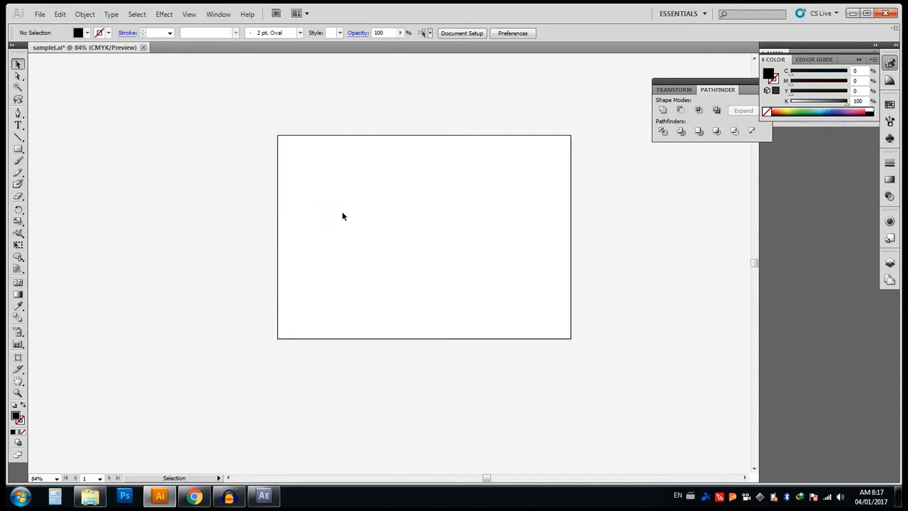
# Step: Create a text area, paste the two-line sample text and remove the line break after 'when'
pyautogui.press('t')
pyautogui.moveTo(331, 201); pyautogui.dragTo(508, 258)
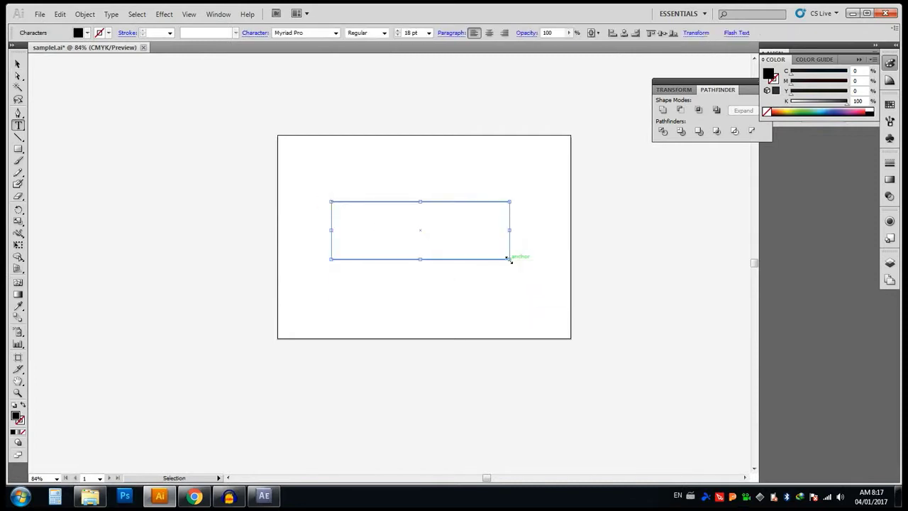
pyautogui.write('This is a sample text to test the bug illustrator when we convert curved text into PDF.')
pyautogui.click(362, 213)
pyautogui.press('Delete')
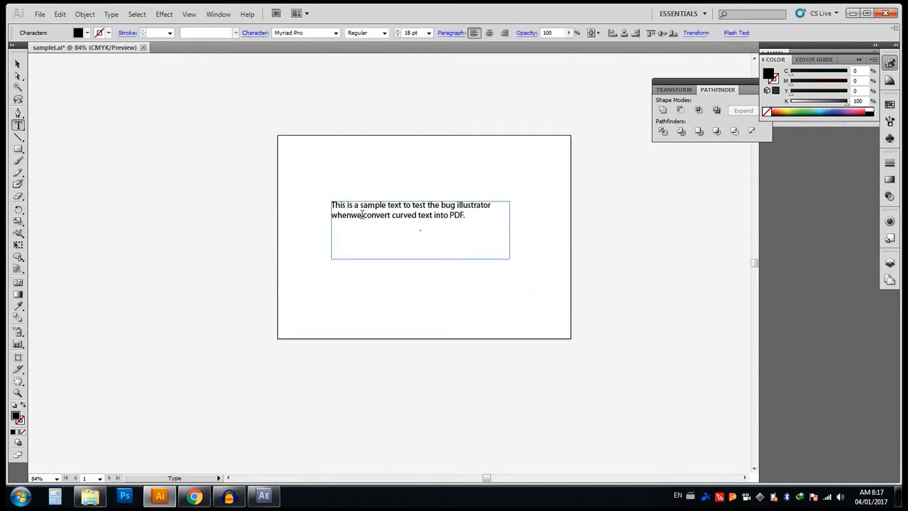
# Step: Nudge the text frame slightly down and right, then convert the text to outlines
pyautogui.click(18, 60)
pyautogui.moveTo(411, 216); pyautogui.dragTo(421, 230)
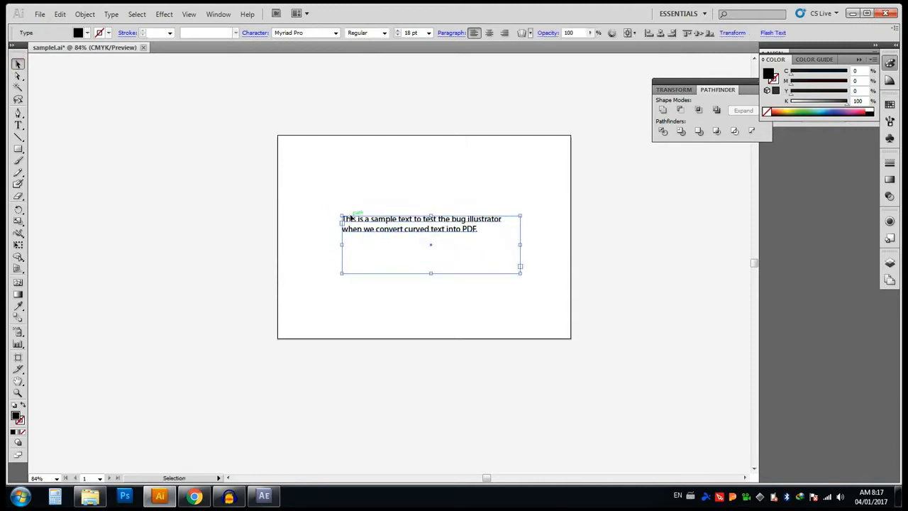
pyautogui.click(306, 188)
pyautogui.click(359, 223)
pyautogui.rightClick(386, 223)
pyautogui.click(415, 297)
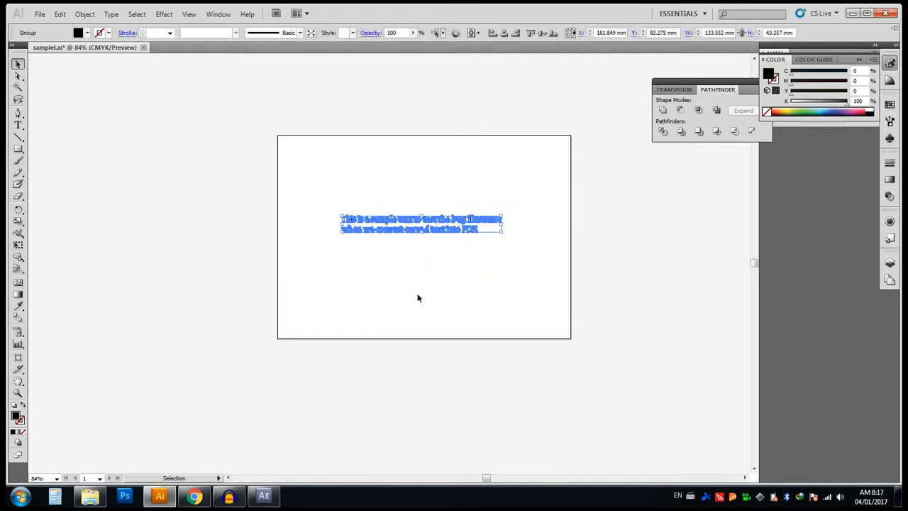
pyautogui.click(301, 169)
pyautogui.click(39, 13)
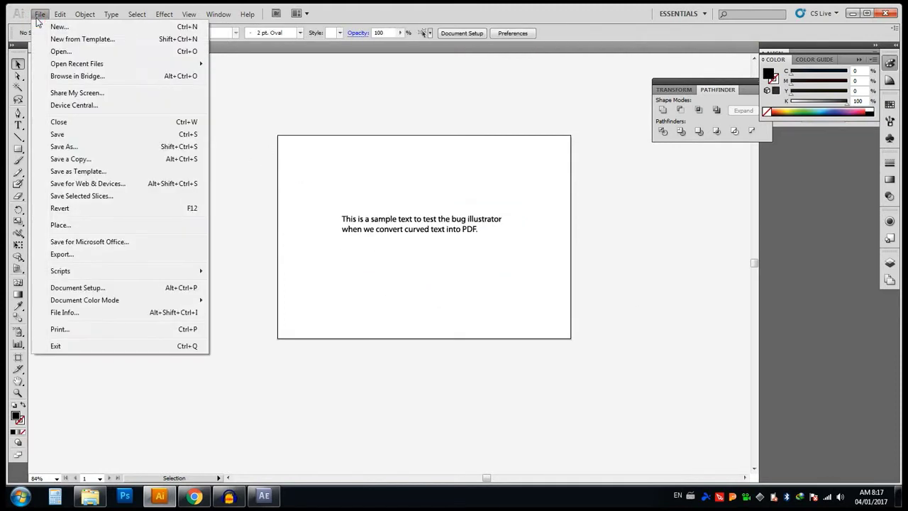
# Step: Save the outlined artwork as Adobe PDF samplel.pdf with default settings, replacing the existing file
pyautogui.click(57, 134)
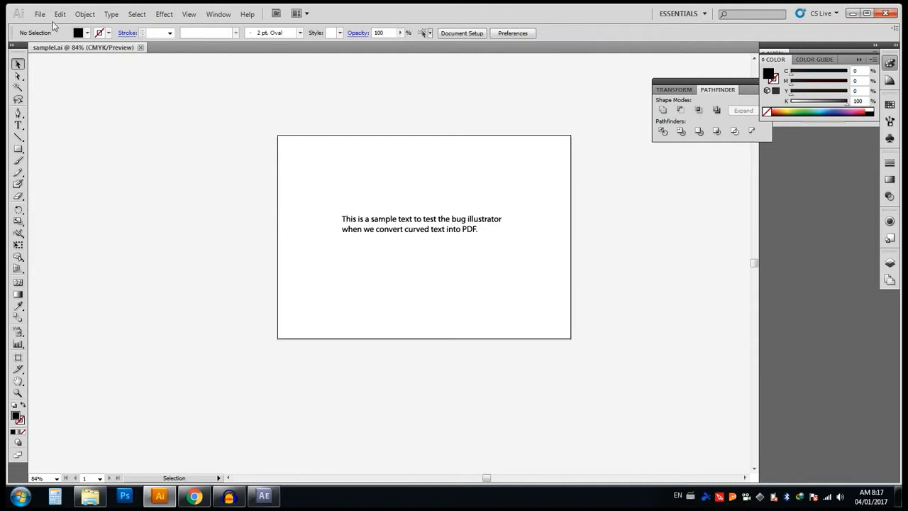
pyautogui.click(40, 14)
pyautogui.click(63, 146)
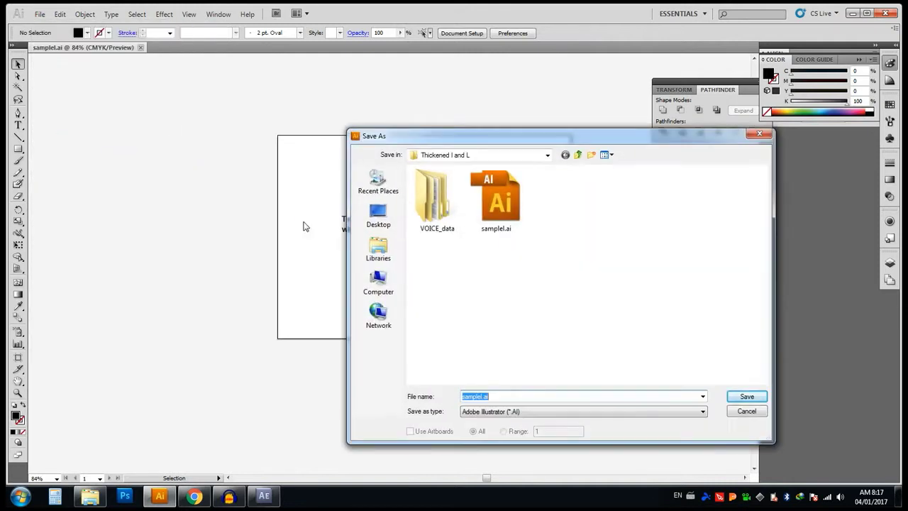
pyautogui.click(500, 411)
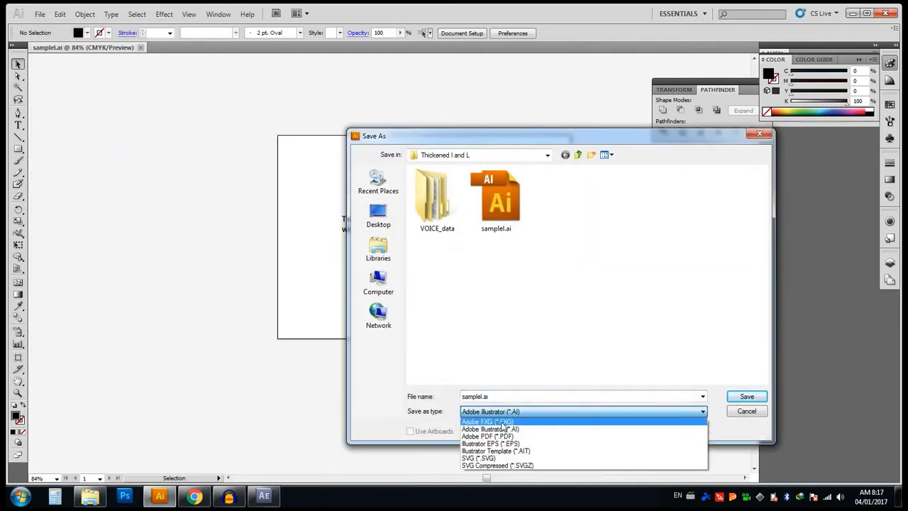
pyautogui.click(500, 429)
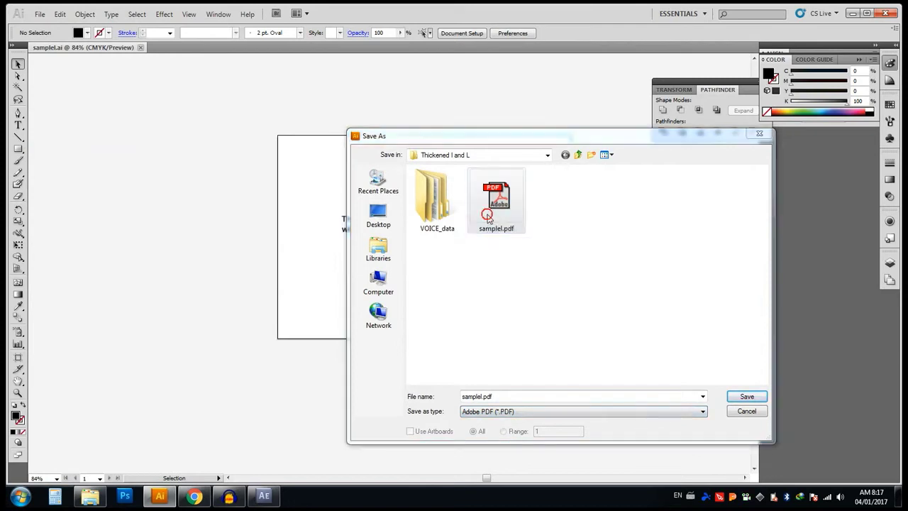
pyautogui.press('Return')
pyautogui.click(523, 297)
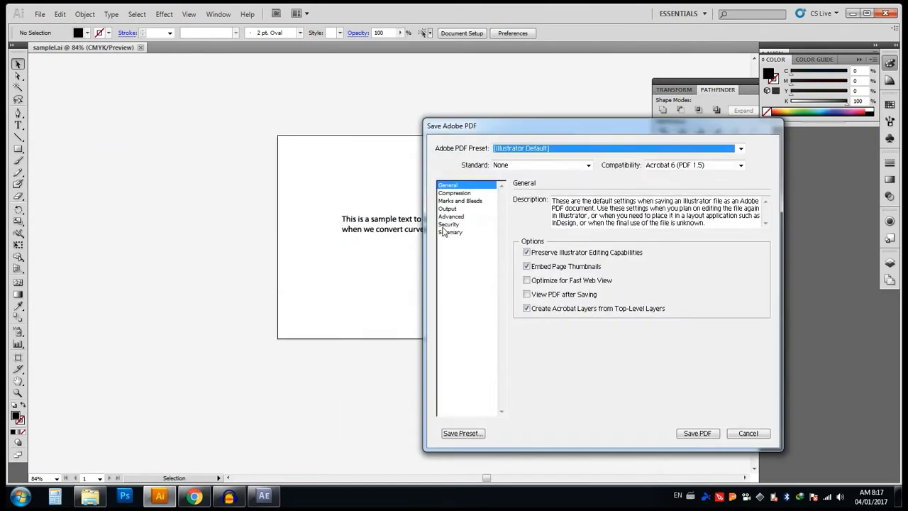
pyautogui.click(682, 435)
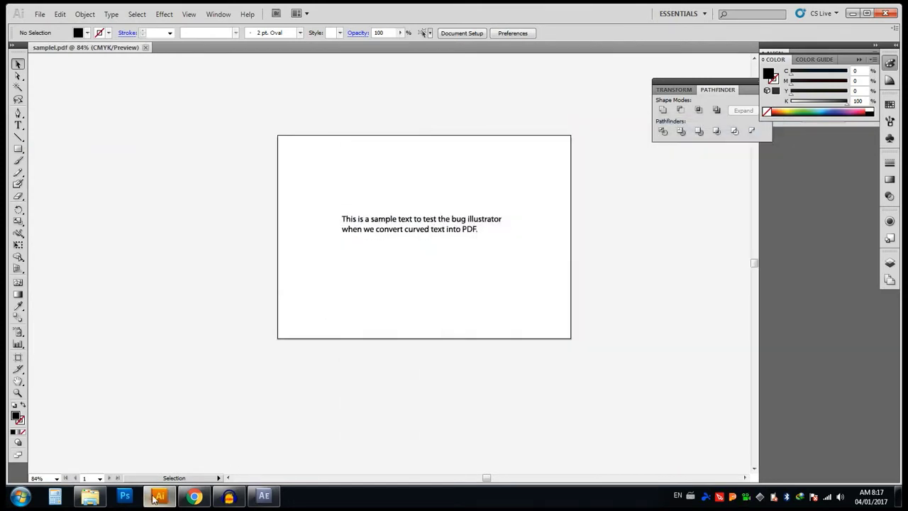
pyautogui.click(89, 495)
# Step: Open samplel.pdf from the folder in a new Chrome tab
pyautogui.click(295, 210)
pyautogui.click(264, 150)
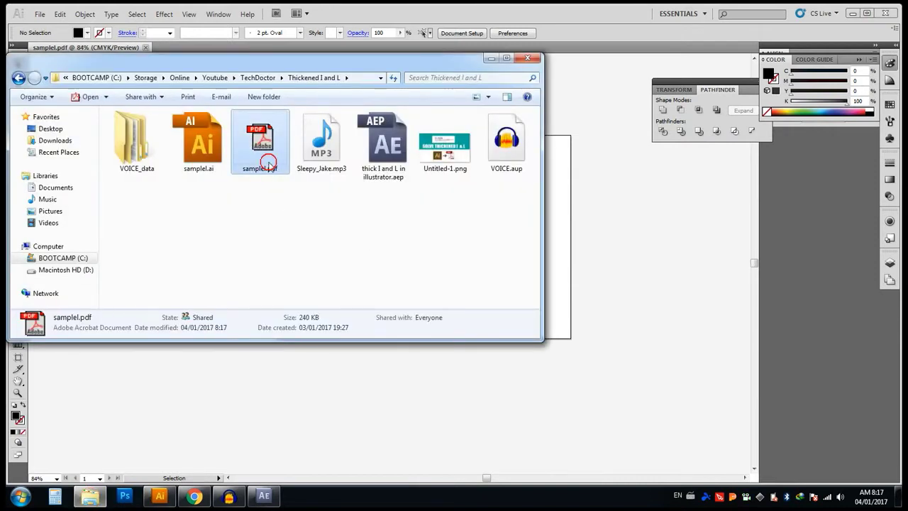
pyautogui.click(194, 495)
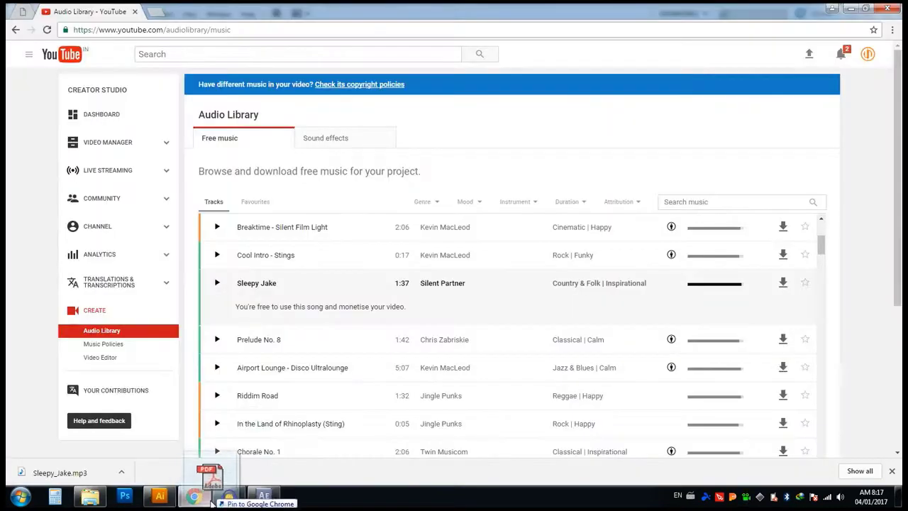
pyautogui.moveTo(201, 7); pyautogui.dragTo(204, 9)
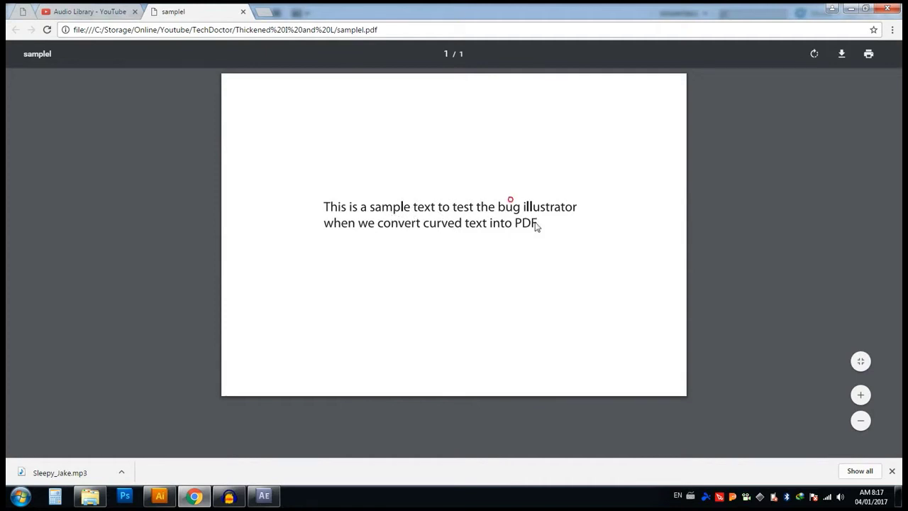
# Step: Zoom the PDF out twice and back in to inspect the sample text closely
pyautogui.hotkey('ctrl', '-')
pyautogui.hotkey('ctrl', '-')
pyautogui.hotkey('ctrl', '-')
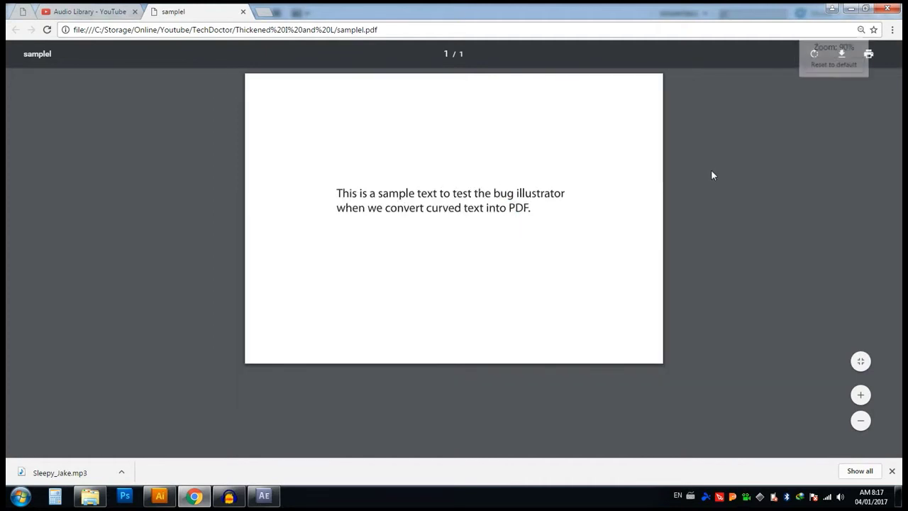
pyautogui.hotkey('ctrl', '-')
pyautogui.hotkey('ctrl', '-')
pyautogui.hotkey('ctrl', '-')
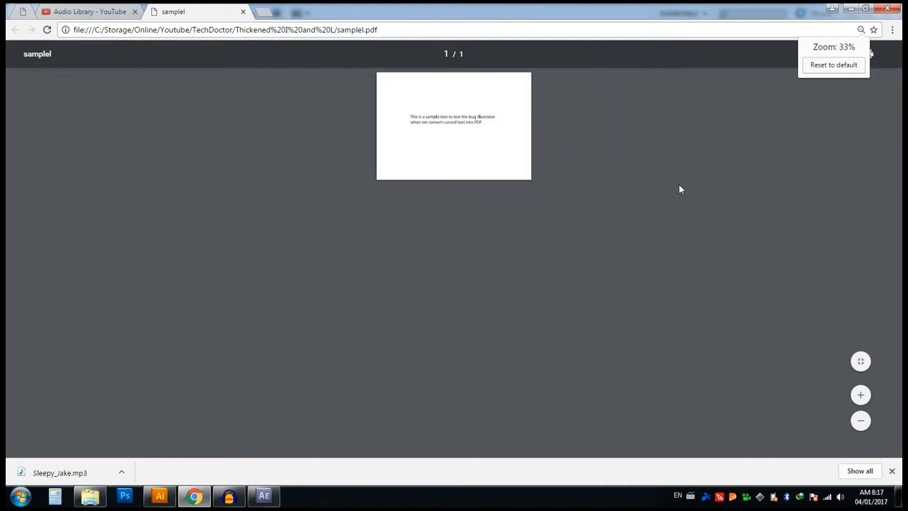
pyautogui.hotkey('ctrl', '+')
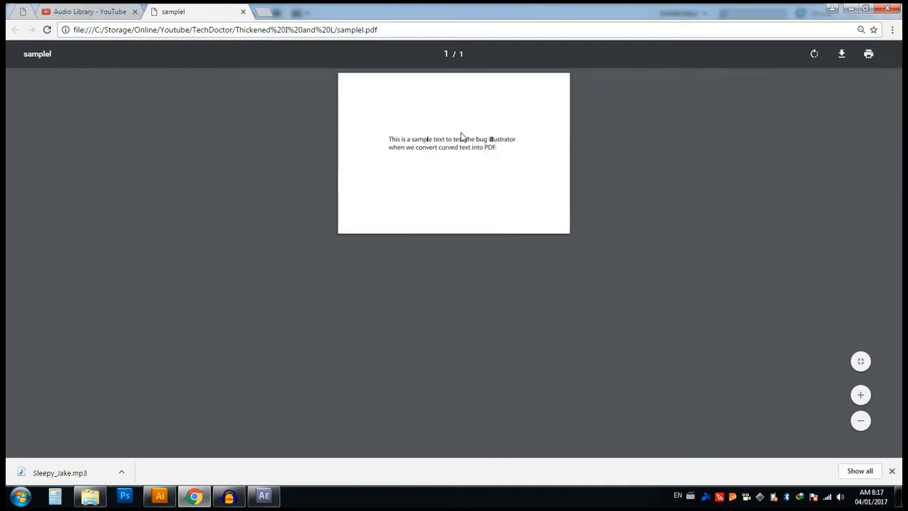
pyautogui.hotkey('ctrl', '+')
pyautogui.hotkey('ctrl', '+')
pyautogui.hotkey('ctrl', '+')
pyautogui.hotkey('ctrl', '+')
pyautogui.hotkey('ctrl', '+')
pyautogui.hotkey('ctrl', '+')
pyautogui.hotkey('ctrl', '+')
pyautogui.hotkey('ctrl', '+')
pyautogui.hotkey('ctrl', '+')
pyautogui.hotkey('ctrl', '+')
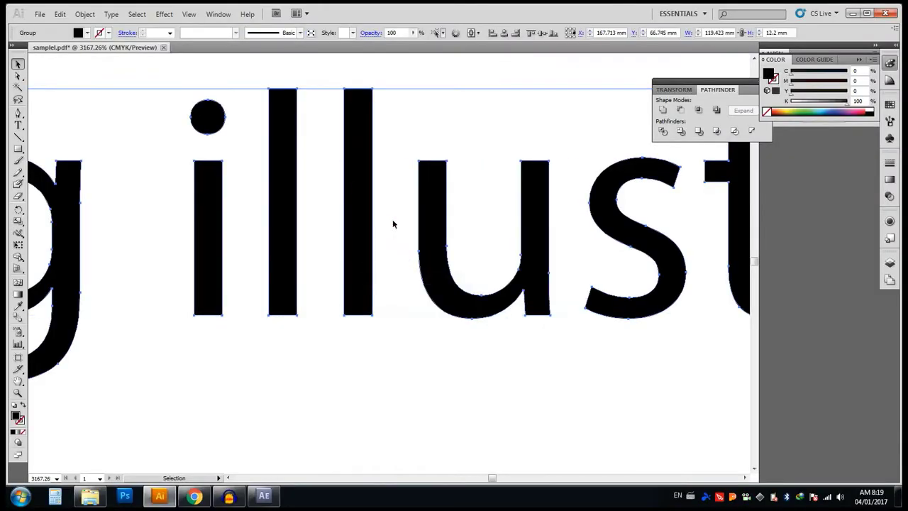
# Step: Undo an accidental move, then add anchor points on the i stem and l edge
pyautogui.moveTo(298, 89); pyautogui.dragTo(312, 110)
pyautogui.hotkey('ctrl', 'z')
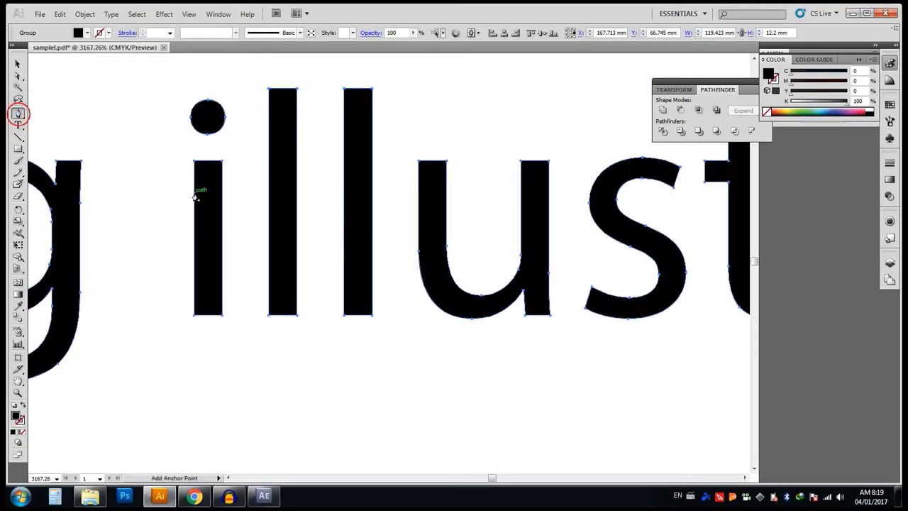
pyautogui.click(196, 239)
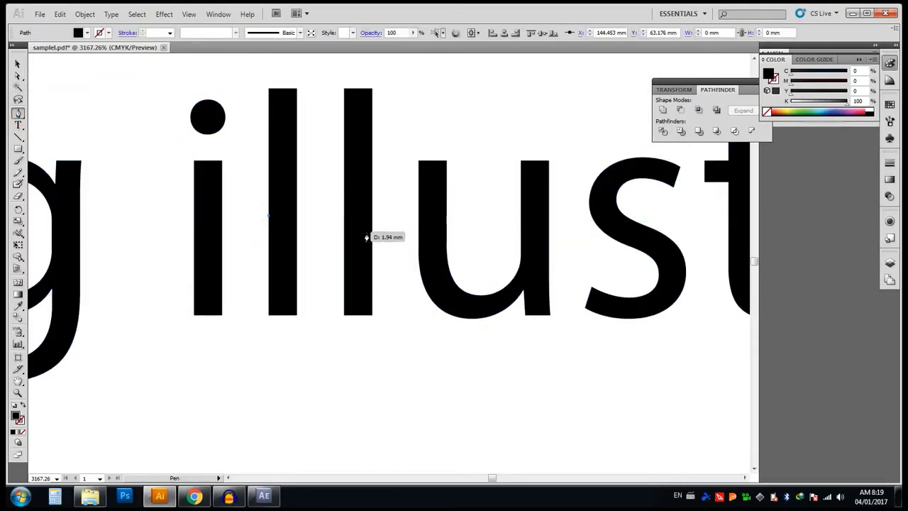
pyautogui.click(342, 223)
# Step: Select the second l letter on its own within the outlined text group
pyautogui.keyDown('ctrl'); pyautogui.click(289, 229); pyautogui.keyUp('ctrl')
pyautogui.keyDown('ctrl'); pyautogui.click(290, 229); pyautogui.keyUp('ctrl')
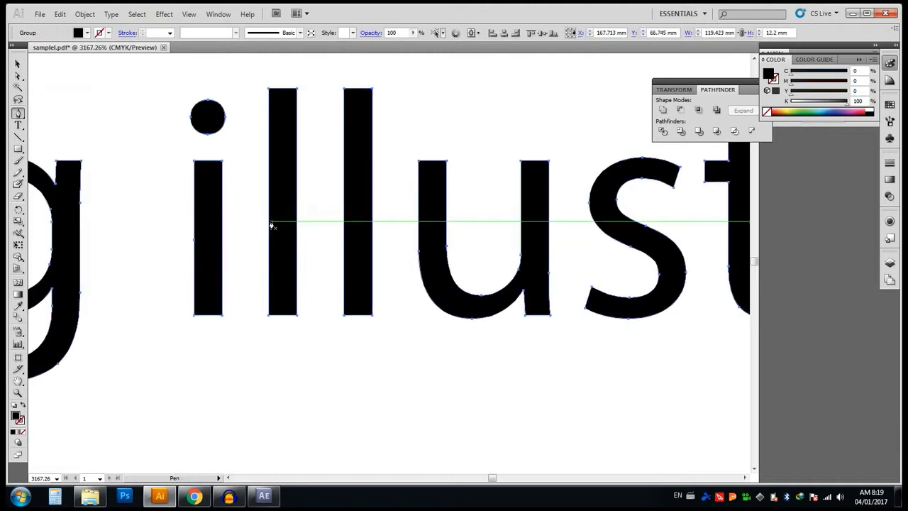
pyautogui.keyDown('ctrl'); pyautogui.click(454, 237); pyautogui.keyUp('ctrl')
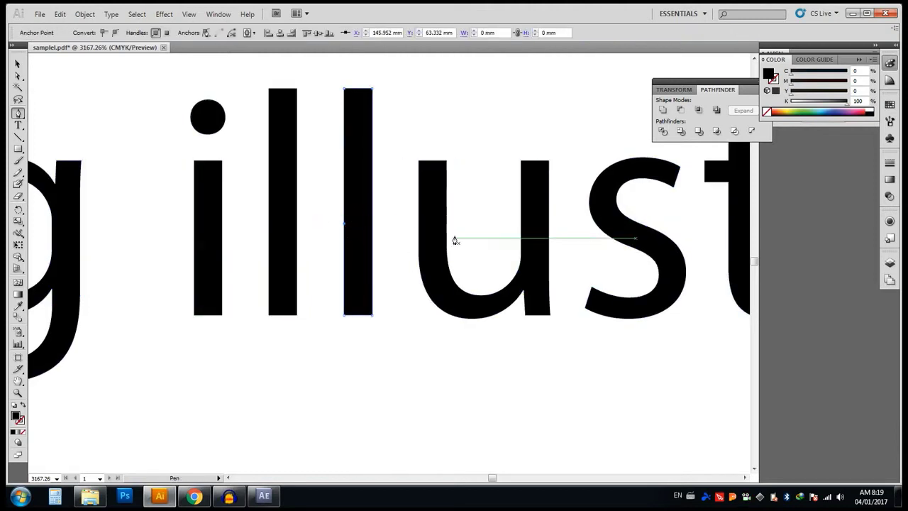
pyautogui.keyDown('ctrl'); pyautogui.click(357, 225); pyautogui.keyUp('ctrl')
pyautogui.scroll(-4, 416, 227)
pyautogui.scroll(-3, 323, 241)
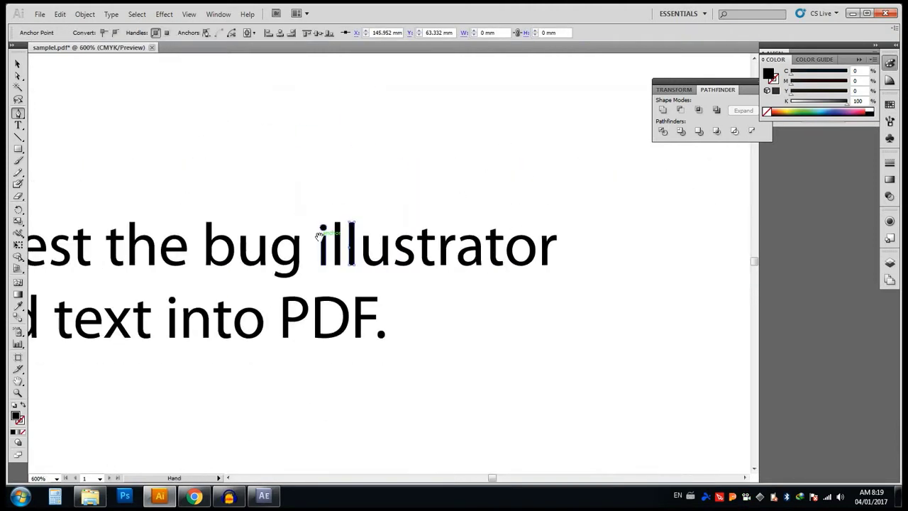
pyautogui.click(40, 14)
# Step: Save the document and reload samplel.pdf in Chrome to see the update
pyautogui.click(63, 135)
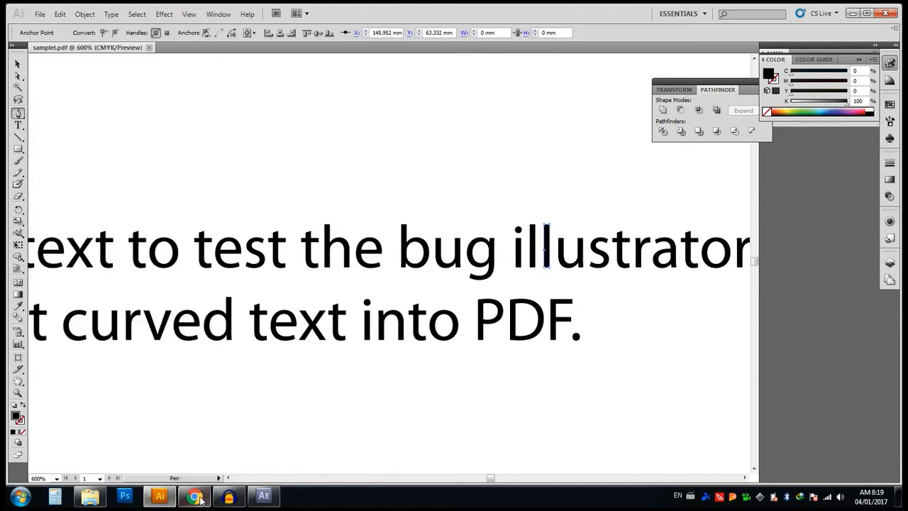
pyautogui.click(194, 495)
pyautogui.click(46, 29)
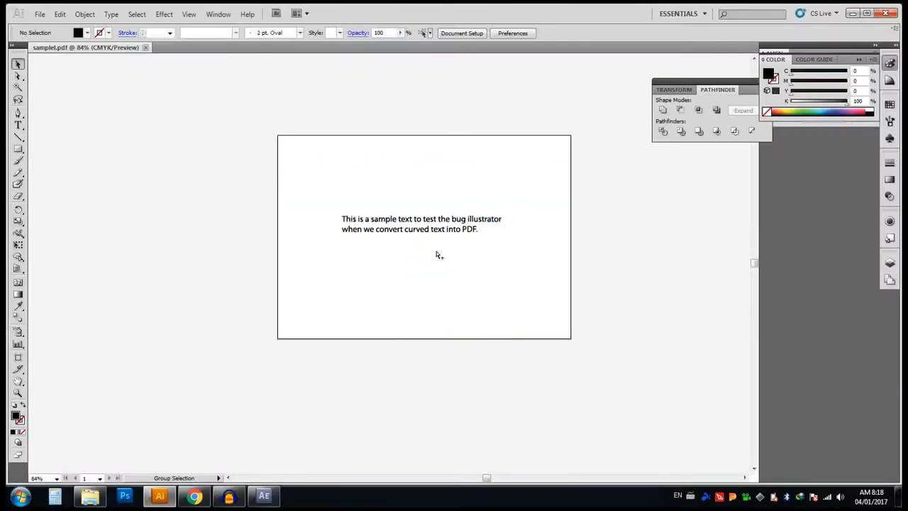
# Step: Select all text in the sample text area, deselect it, and save the document again
pyautogui.click(436, 252)
pyautogui.doubleClick(462, 229)
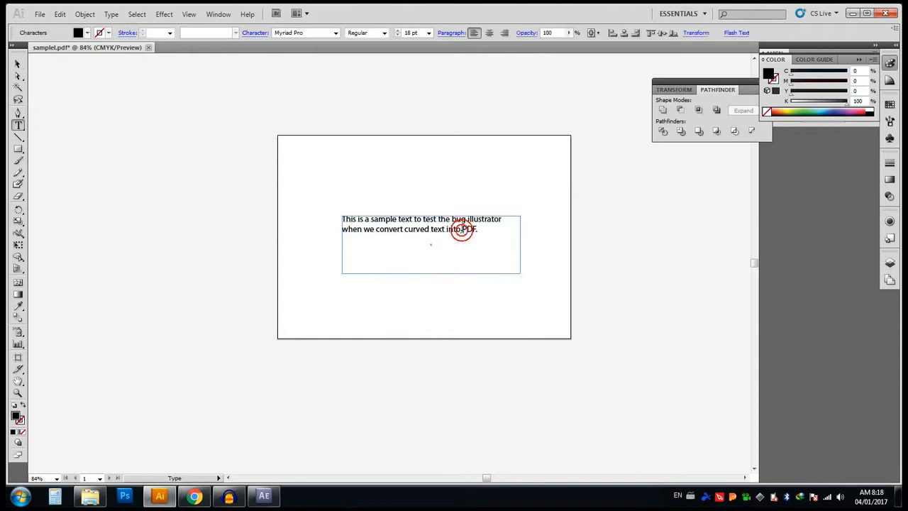
pyautogui.hotkey('ctrl', 'a')
pyautogui.click(19, 64)
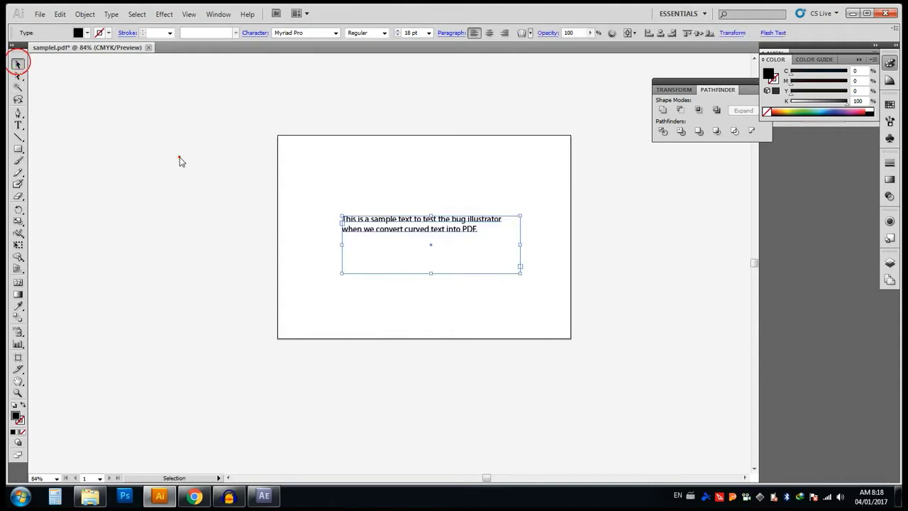
pyautogui.click(178, 158)
pyautogui.click(40, 13)
pyautogui.click(65, 134)
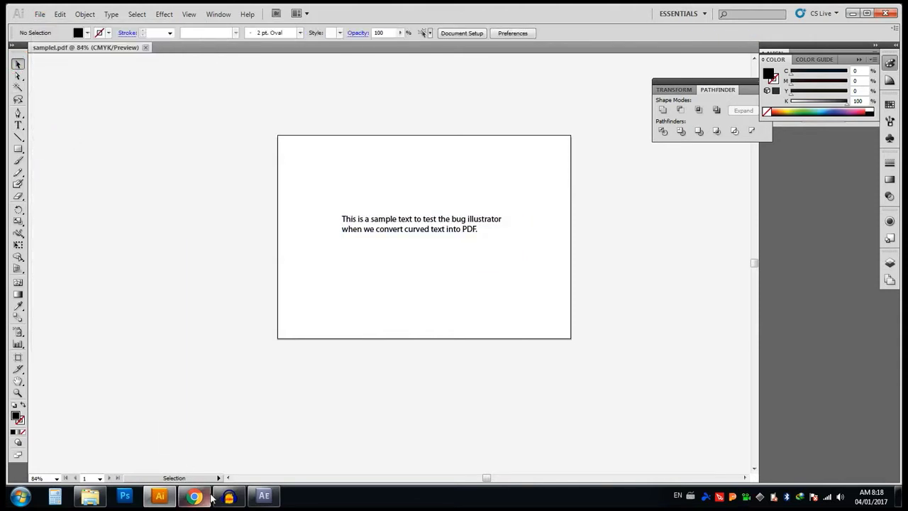
pyautogui.click(194, 495)
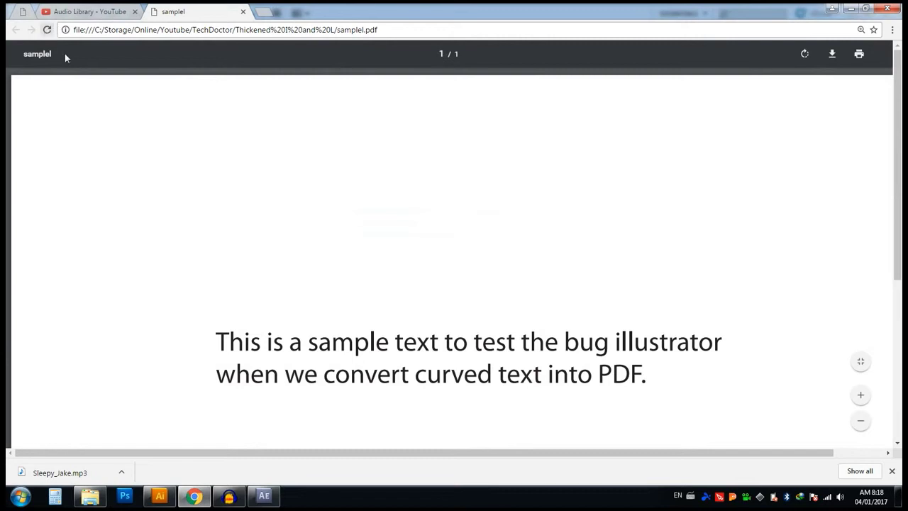
# Step: Zoom the PDF back out and reload it to show the saved changes
pyautogui.hotkey('ctrl', '-')
pyautogui.hotkey('ctrl', '-')
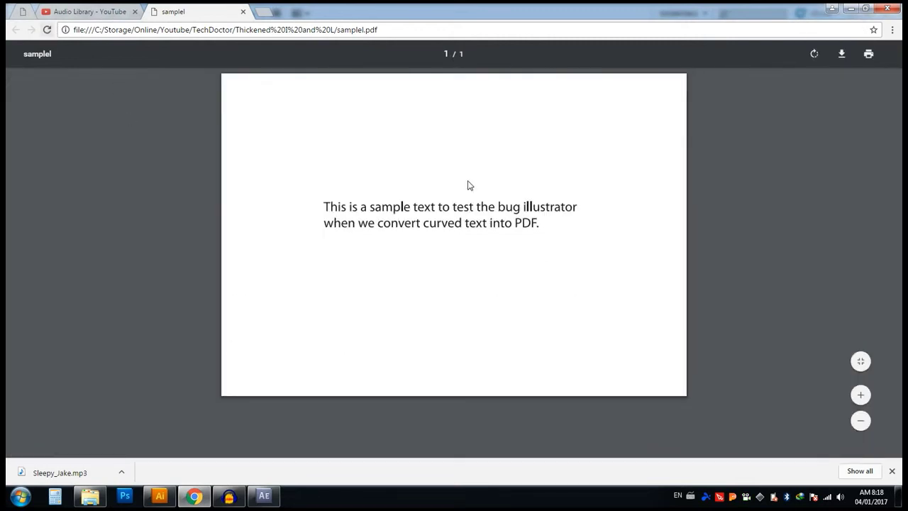
pyautogui.click(48, 32)
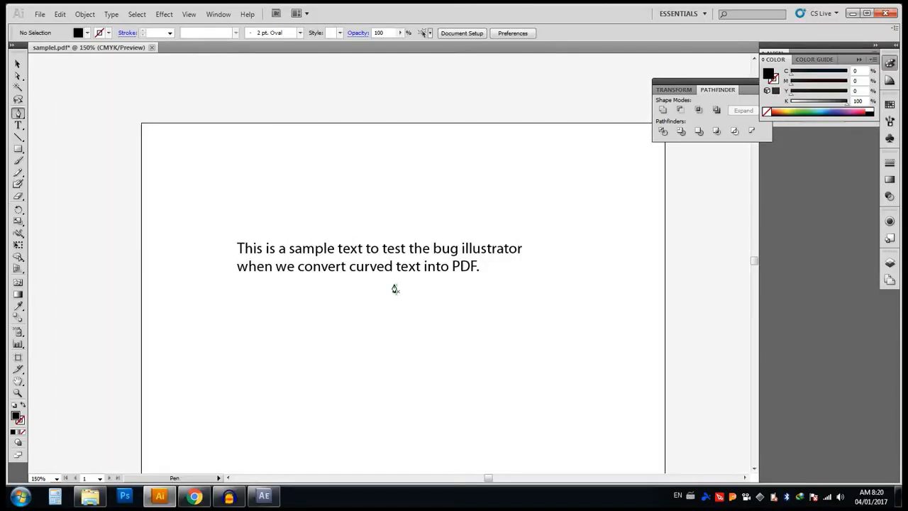
# Step: Drag the sample text frame to a new spot, pan the view, then nudge it down slightly
pyautogui.press('v')
pyautogui.moveTo(389, 272)
pyautogui.mouseDown()
pyautogui.moveTo(414, 294)
pyautogui.moveTo(385, 290)
pyautogui.moveTo(383, 279)
pyautogui.mouseUp()
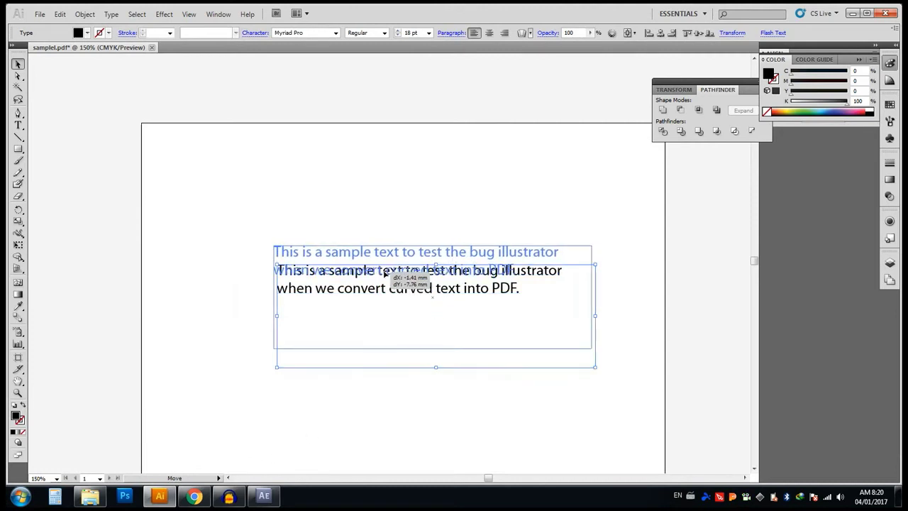
pyautogui.click(385, 404)
pyautogui.moveTo(400, 406); pyautogui.dragTo(384, 365)
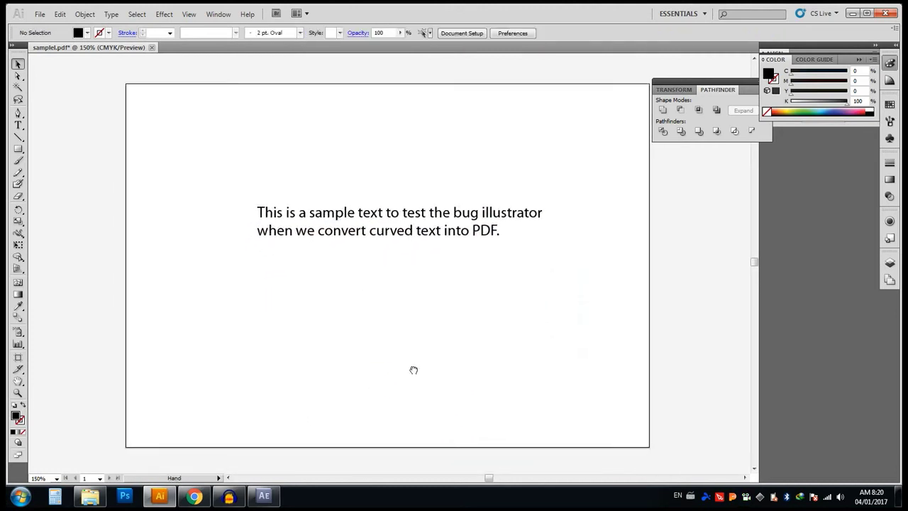
pyautogui.click(399, 234)
pyautogui.moveTo(400, 234); pyautogui.dragTo(403, 250)
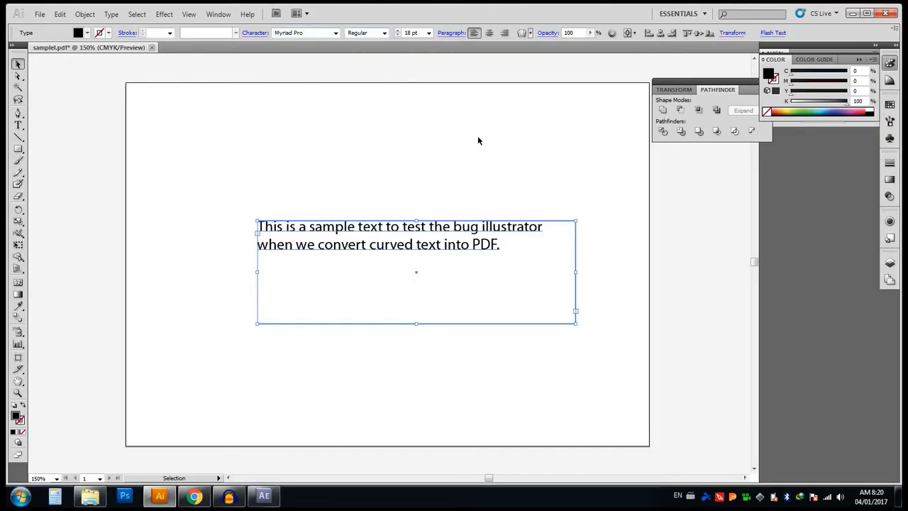
# Step: Change the sample text's font to Calibri
pyautogui.click(336, 33)
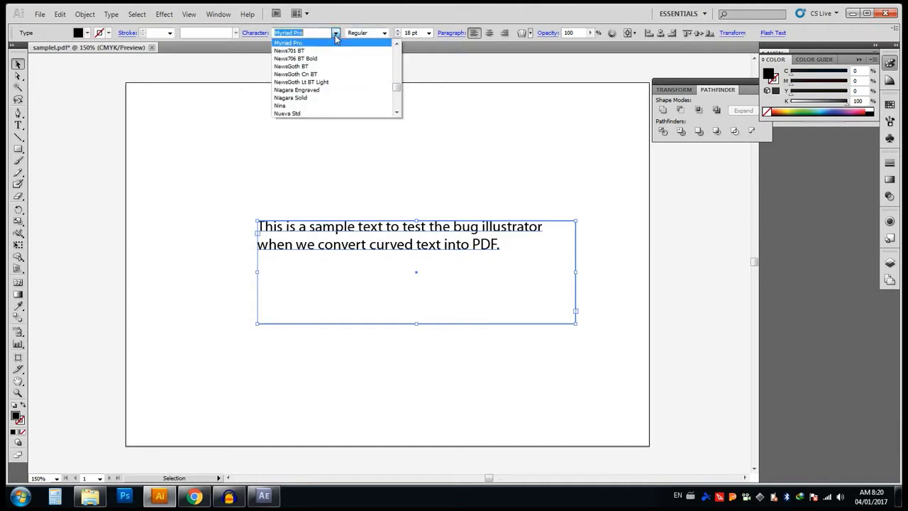
pyautogui.click(416, 173)
pyautogui.moveTo(332, 213); pyautogui.dragTo(367, 251)
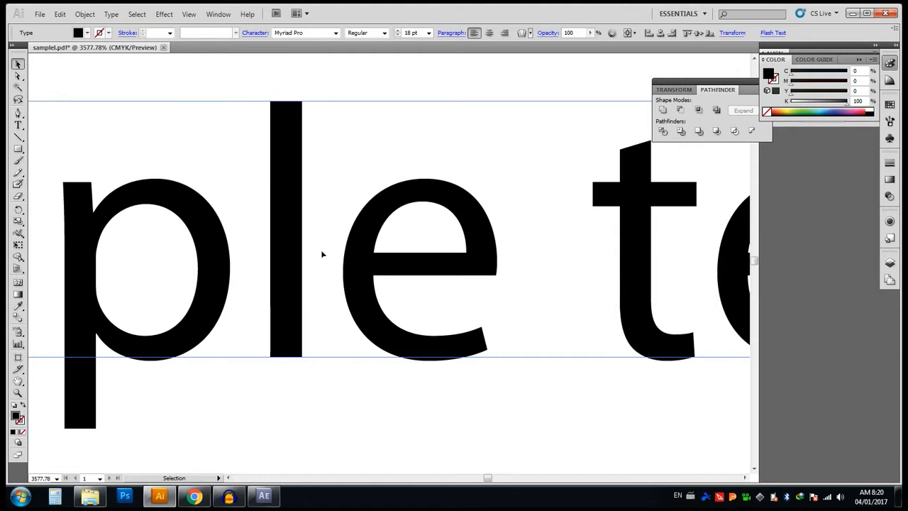
pyautogui.click(287, 33)
pyautogui.write('Calibri')
pyautogui.press('Return')
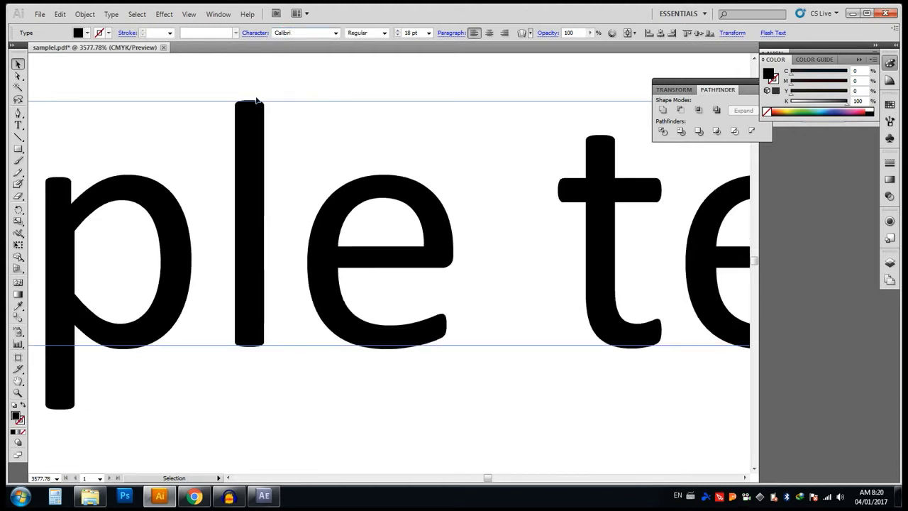
# Step: Convert the Calibri text to outlines and save the file
pyautogui.click(226, 94)
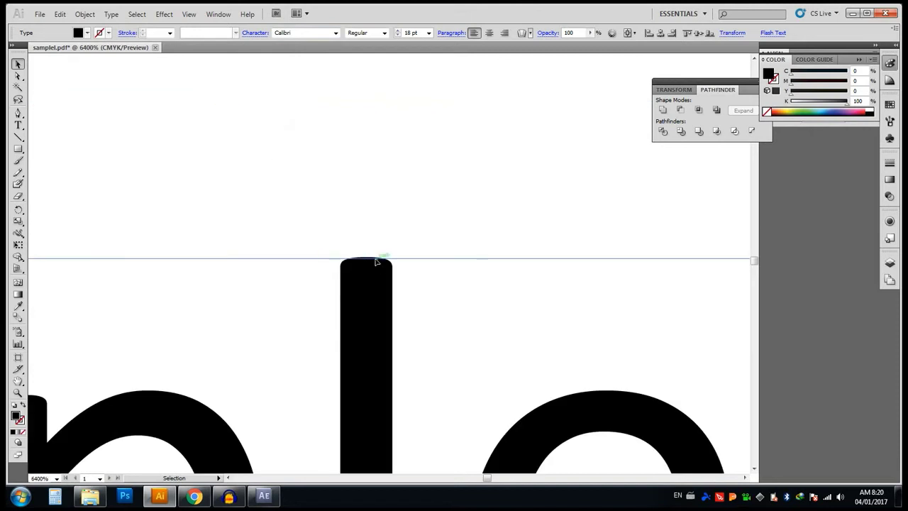
pyautogui.scroll(-3, 391, 270)
pyautogui.rightClick(371, 197)
pyautogui.click(404, 272)
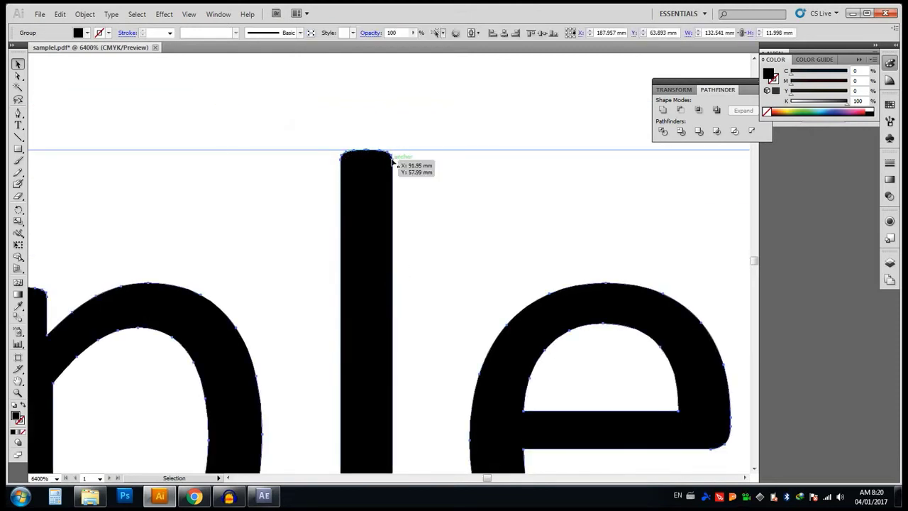
pyautogui.scroll(-5, 369, 213)
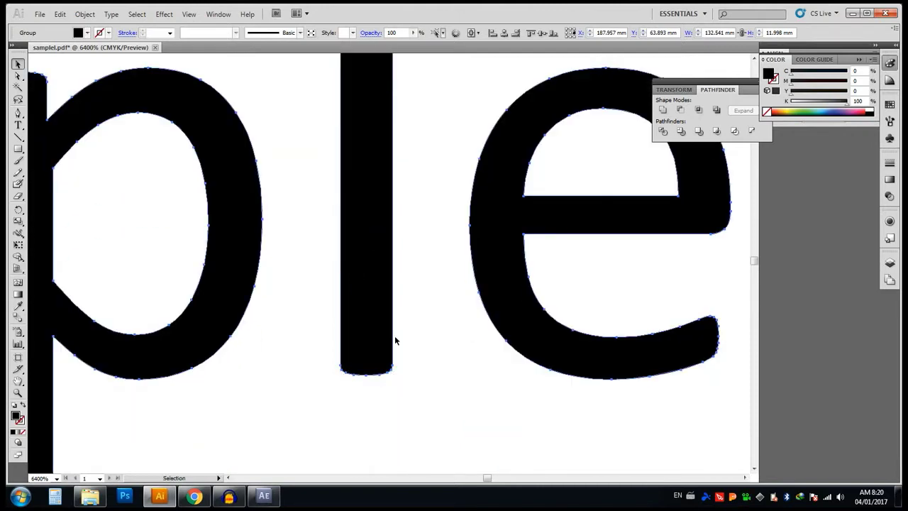
pyautogui.hotkey('ctrl', '-')
pyautogui.hotkey('ctrl', '-')
pyautogui.hotkey('ctrl', '-')
pyautogui.hotkey('ctrl', '-')
pyautogui.hotkey('ctrl', '-')
pyautogui.press('v')
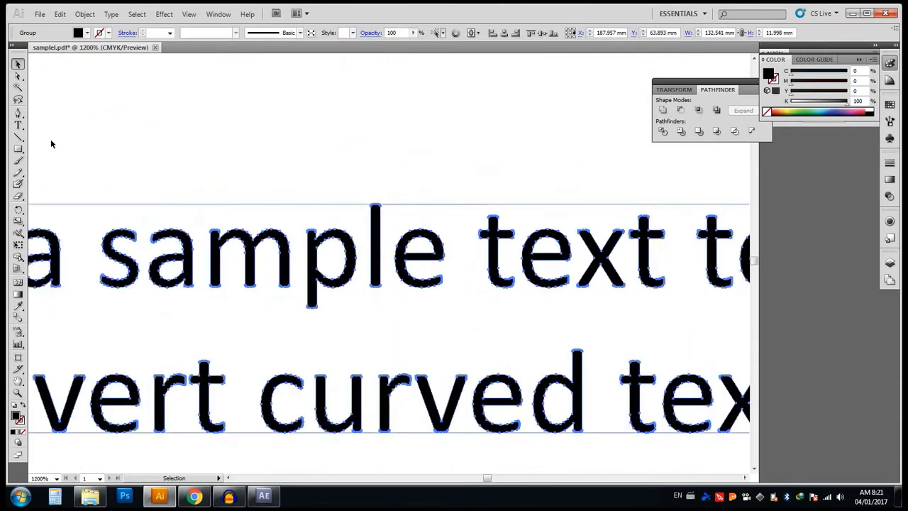
pyautogui.click(38, 14)
pyautogui.click(57, 134)
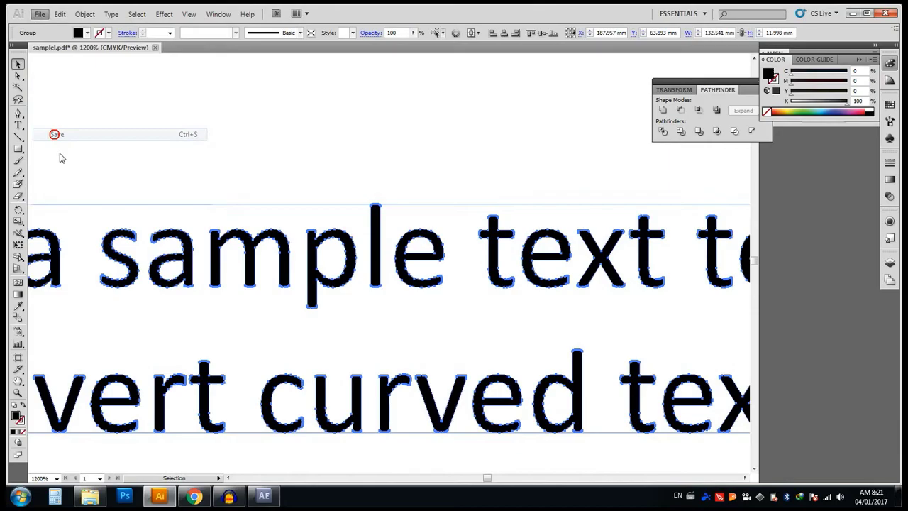
pyautogui.click(158, 496)
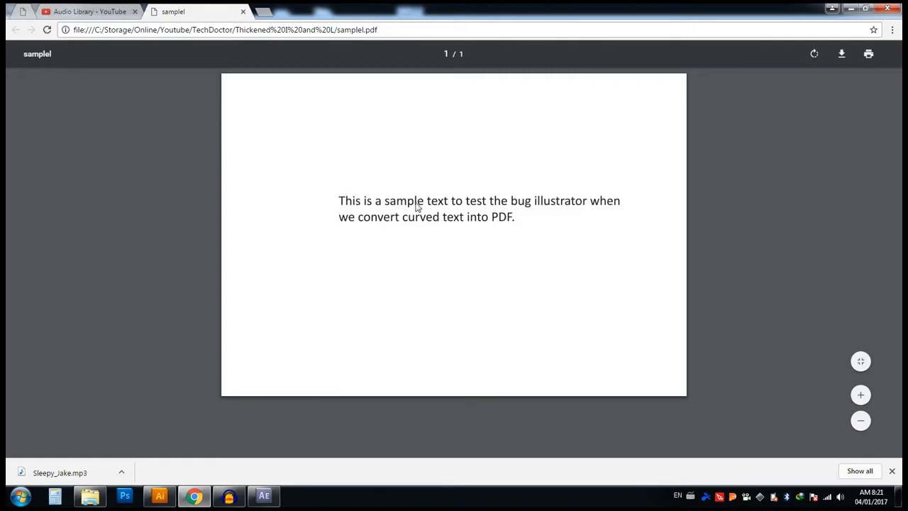
# Step: Zoom the updated PDF in and out to inspect the Calibri letters
pyautogui.scroll(5, 407, 205)
pyautogui.scroll(-6, 365, 329)
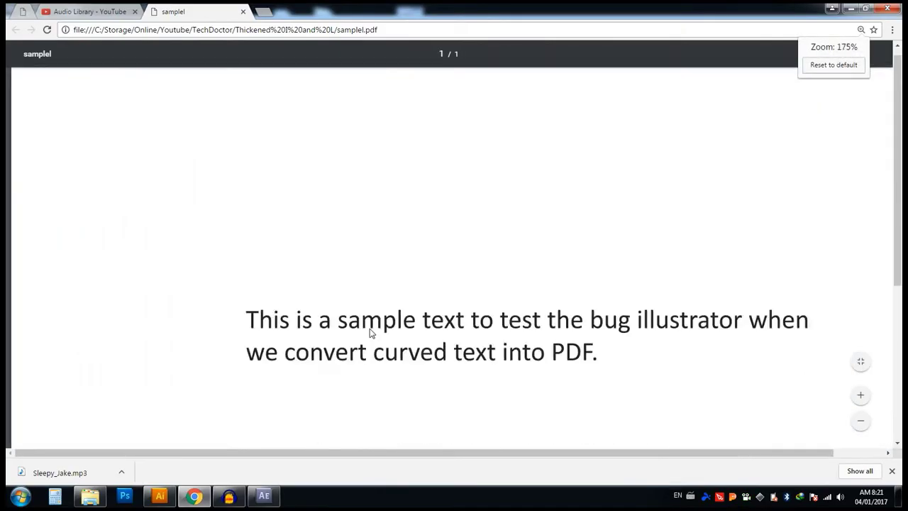
pyautogui.scroll(-7, 395, 326)
pyautogui.scroll(7, 448, 198)
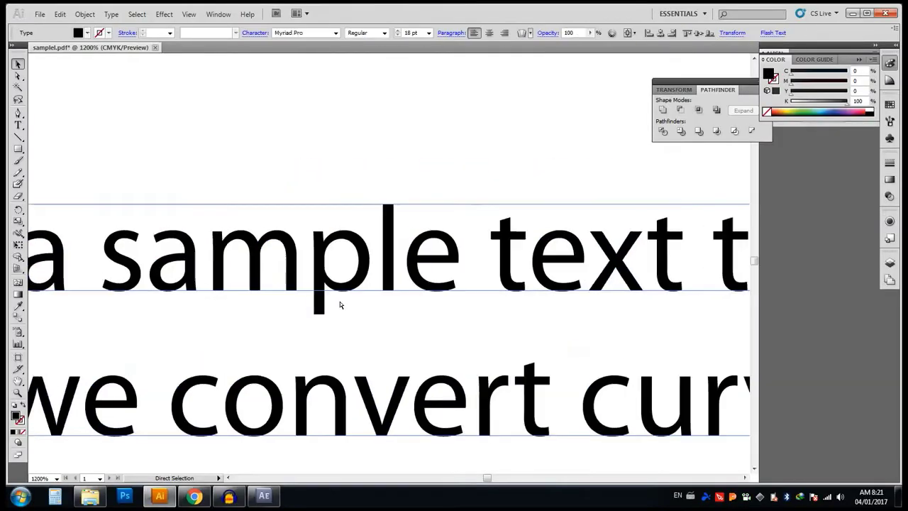
# Step: Select the sample text block and convert it to outlines
pyautogui.scroll(-1, 340, 301)
pyautogui.click(380, 378)
pyautogui.hotkey('ctrl', '-')
pyautogui.hotkey('ctrl', '-')
pyautogui.hotkey('ctrl', '-')
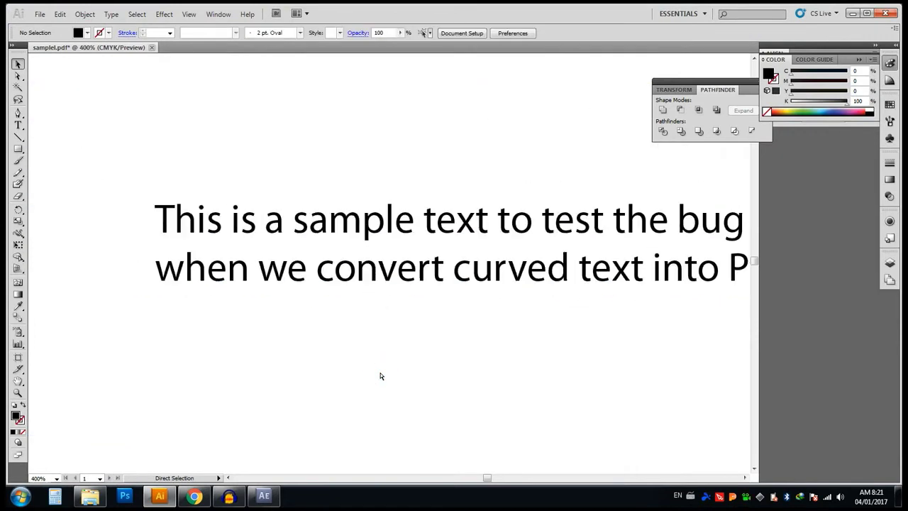
pyautogui.click(371, 273)
pyautogui.hotkey('ctrl', '-')
pyautogui.hotkey('ctrl', '-')
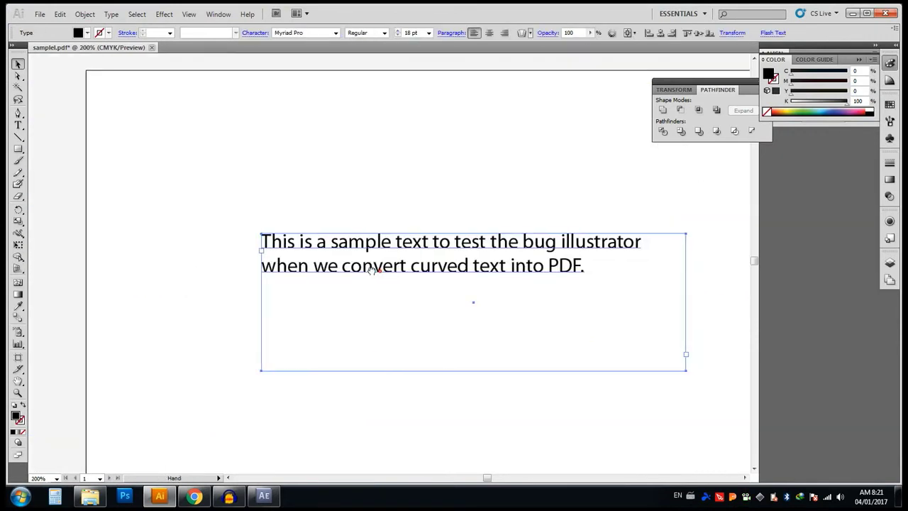
pyautogui.rightClick(312, 266)
pyautogui.click(349, 343)
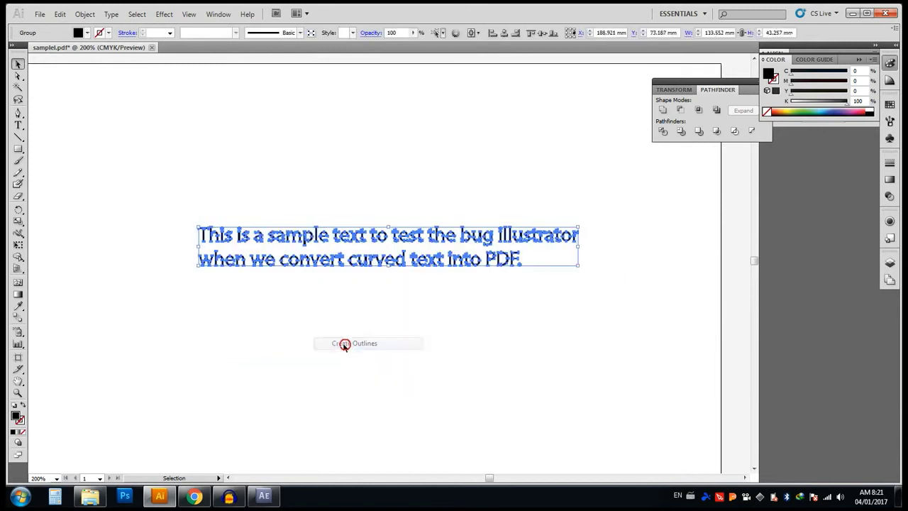
# Step: Draw a white-filled rectangle covering most of the page
pyautogui.click(18, 149)
pyautogui.hotkey('ctrl', '-')
pyautogui.moveTo(222, 183); pyautogui.dragTo(543, 354)
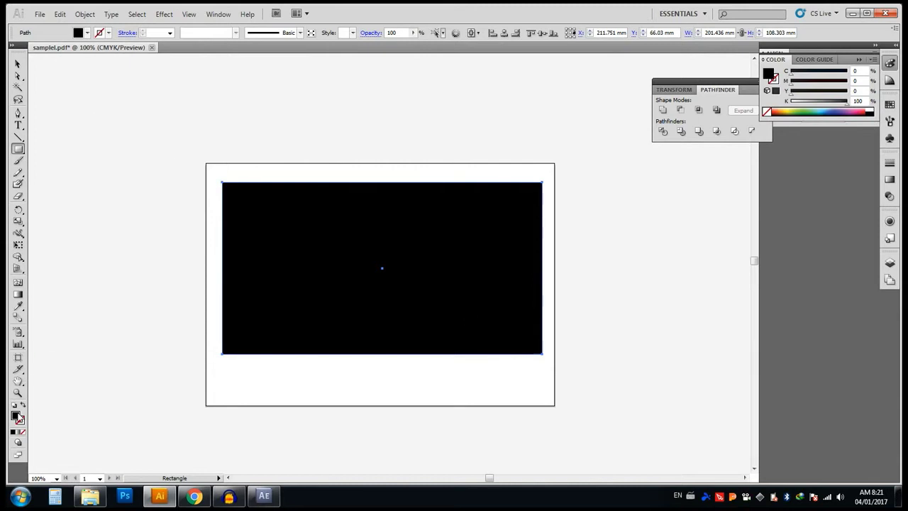
pyautogui.doubleClick(17, 416)
pyautogui.moveTo(346, 205); pyautogui.dragTo(311, 178)
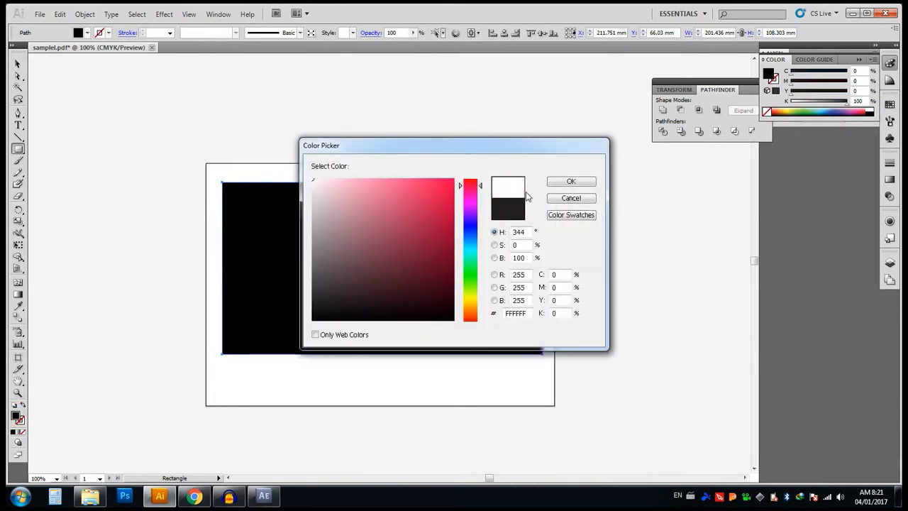
pyautogui.click(560, 181)
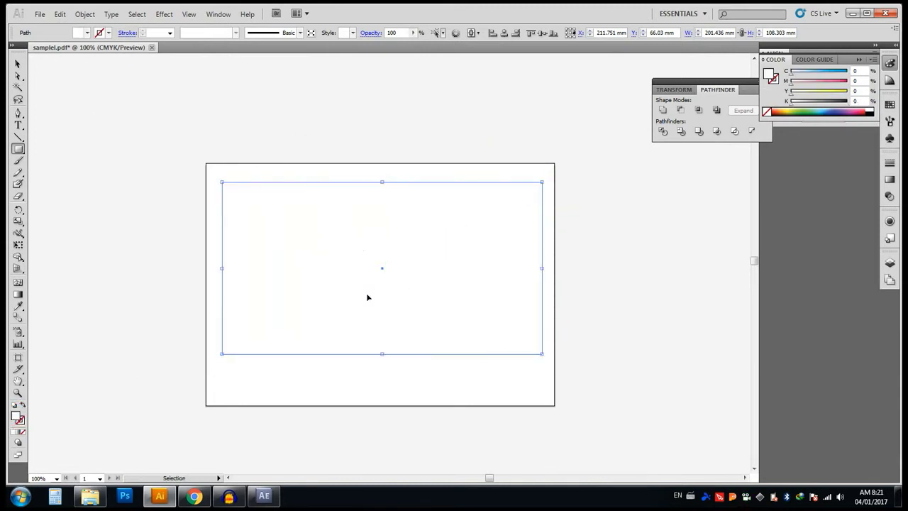
# Step: Send the white rectangle backward behind the sample text
pyautogui.press('v')
pyautogui.rightClick(367, 271)
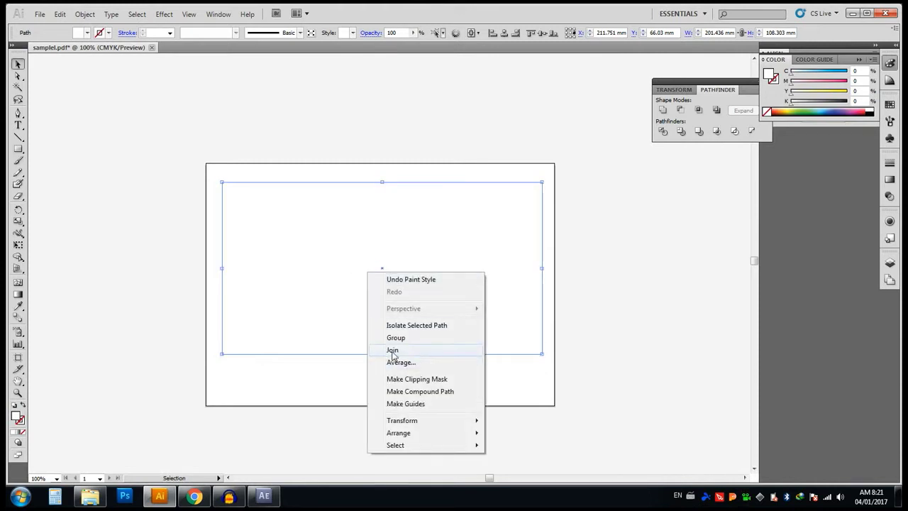
pyautogui.moveTo(414, 433)
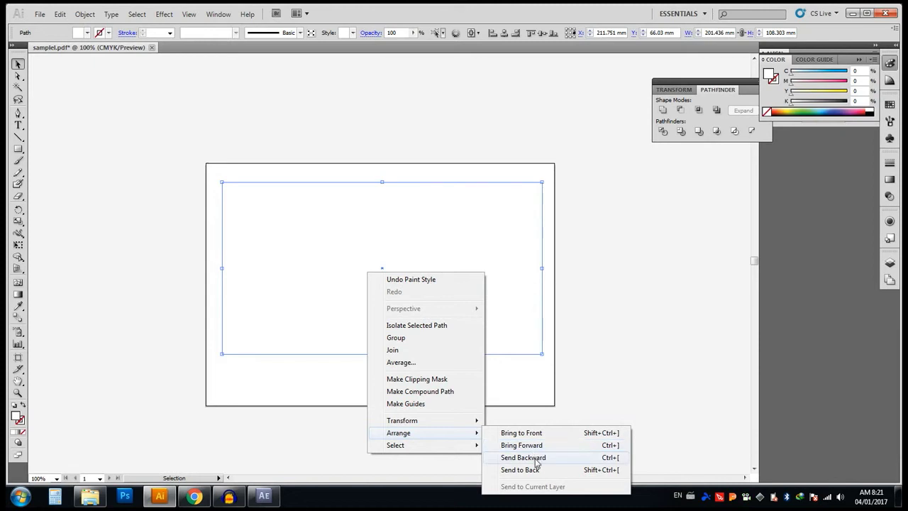
pyautogui.click(535, 459)
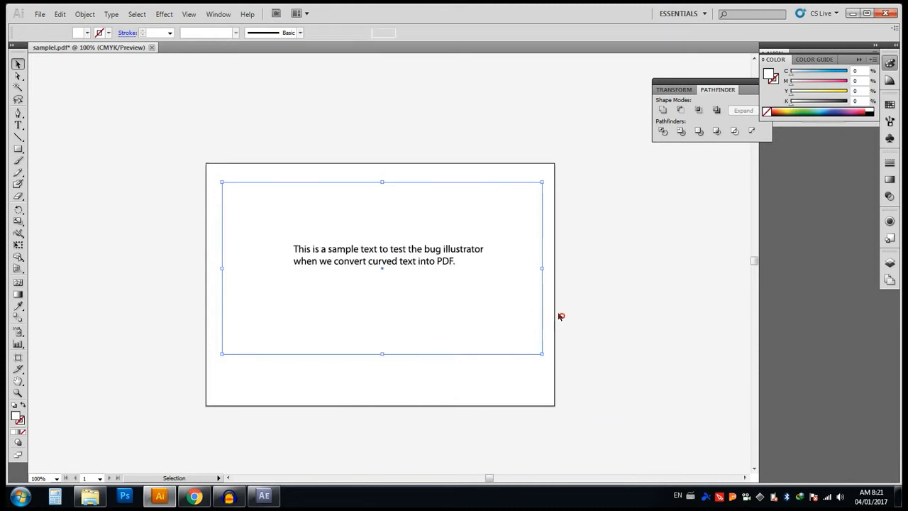
# Step: Select the white rectangle and the text group, then apply Minus Front to cut out the letters
pyautogui.click(412, 255)
pyautogui.click(233, 184)
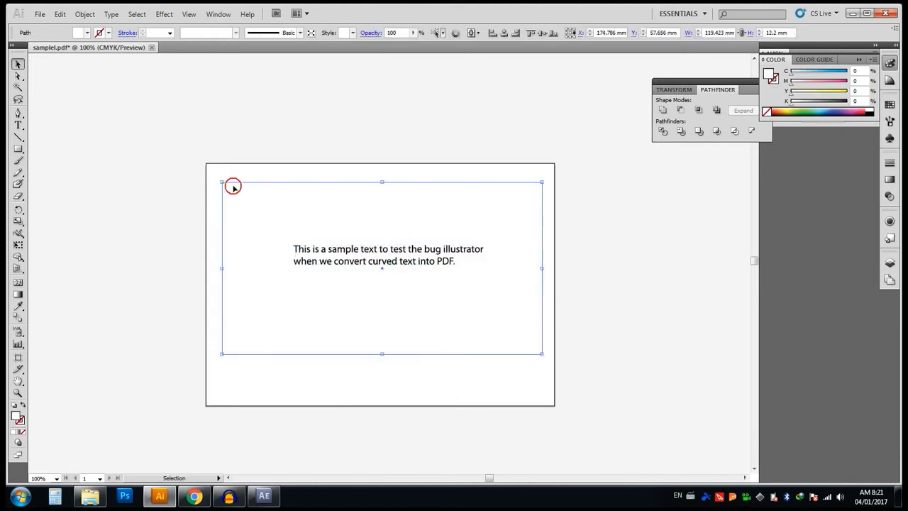
pyautogui.keyDown('shift'); pyautogui.click(319, 261); pyautogui.keyUp('shift')
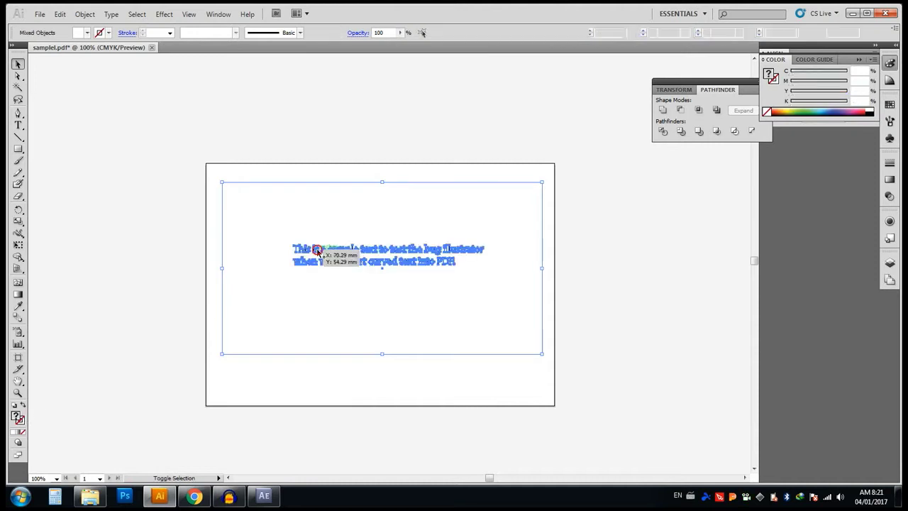
pyautogui.click(679, 112)
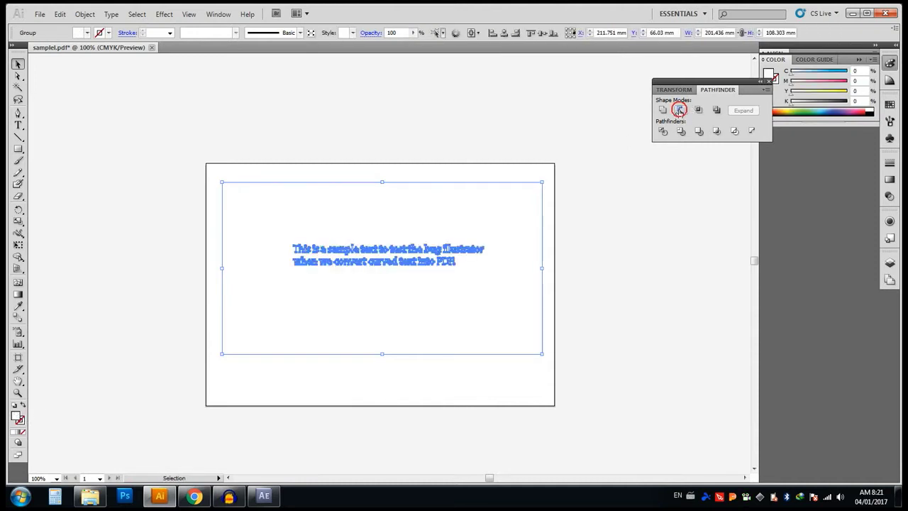
# Step: Drag the knocked-out panel aside to inspect the cut-out letter shapes
pyautogui.click(588, 268)
pyautogui.click(429, 286)
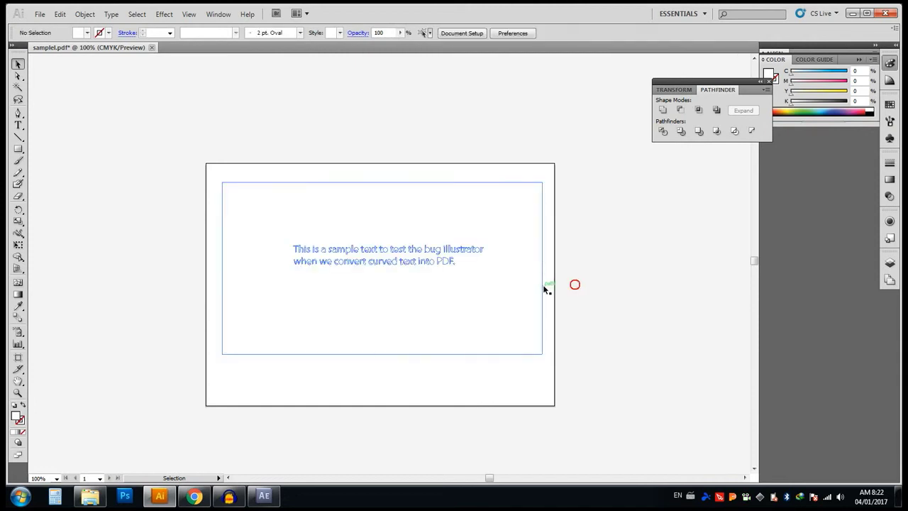
pyautogui.moveTo(573, 283); pyautogui.dragTo(478, 300)
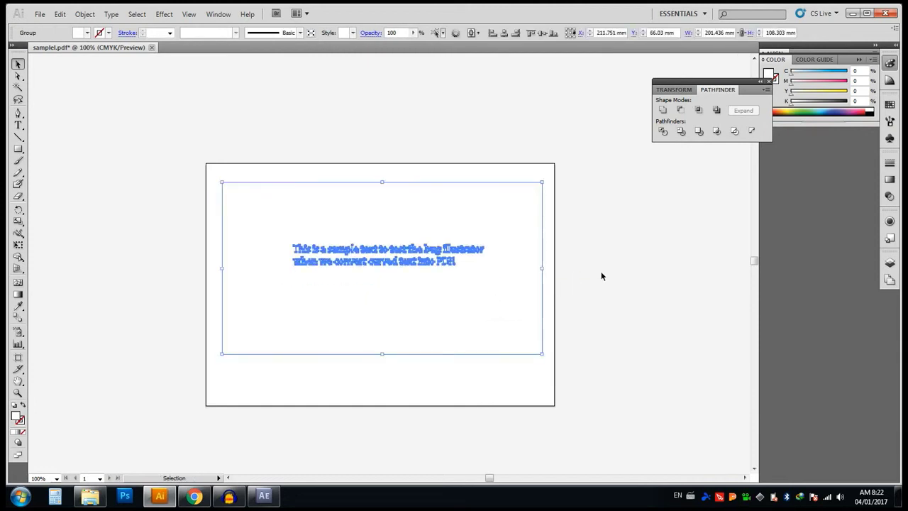
pyautogui.click(601, 276)
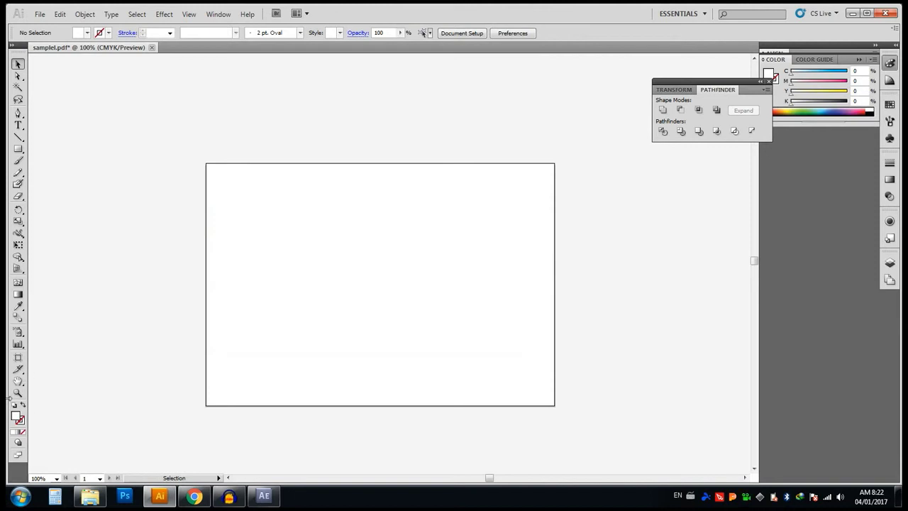
pyautogui.click(16, 150)
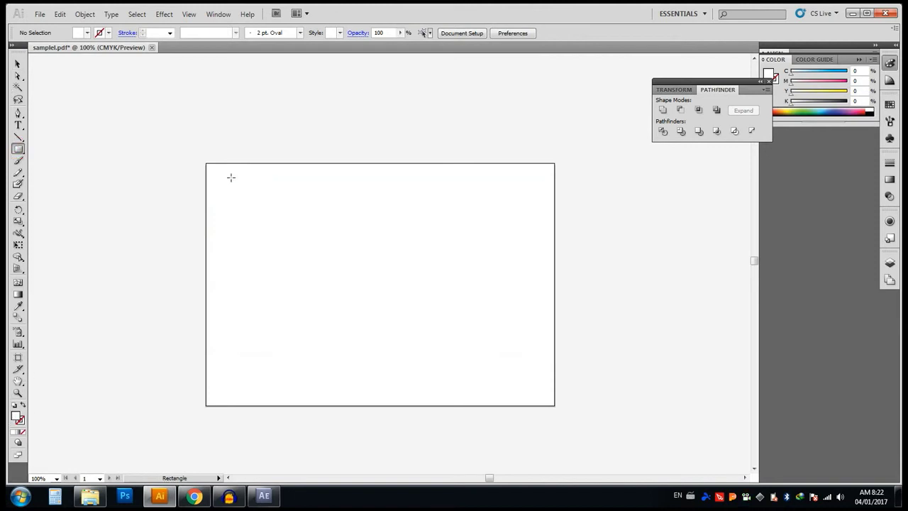
# Step: Draw a blue rectangle over most of the artboard and send it behind the knocked-out panel
pyautogui.moveTo(219, 172)
pyautogui.mouseDown()
pyautogui.moveTo(582, 376)
pyautogui.moveTo(557, 373)
pyautogui.mouseUp()
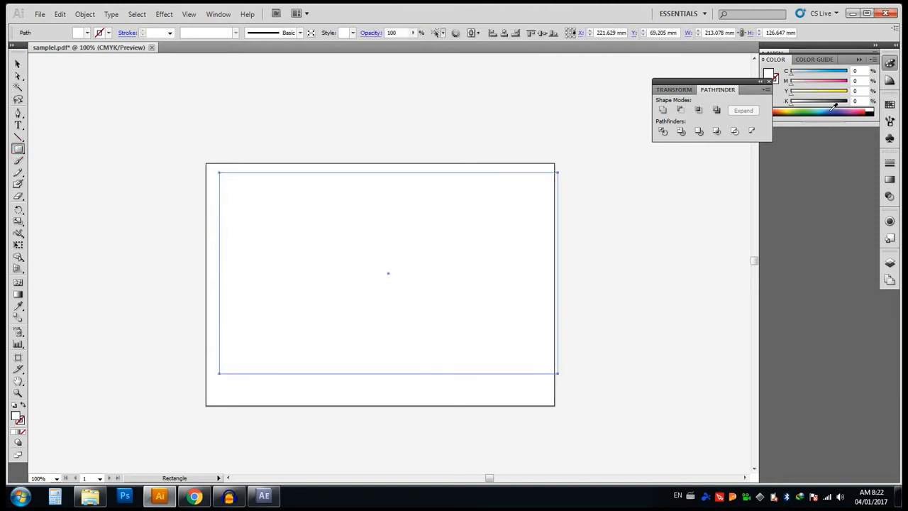
pyautogui.click(830, 111)
pyautogui.press('v')
pyautogui.rightClick(479, 246)
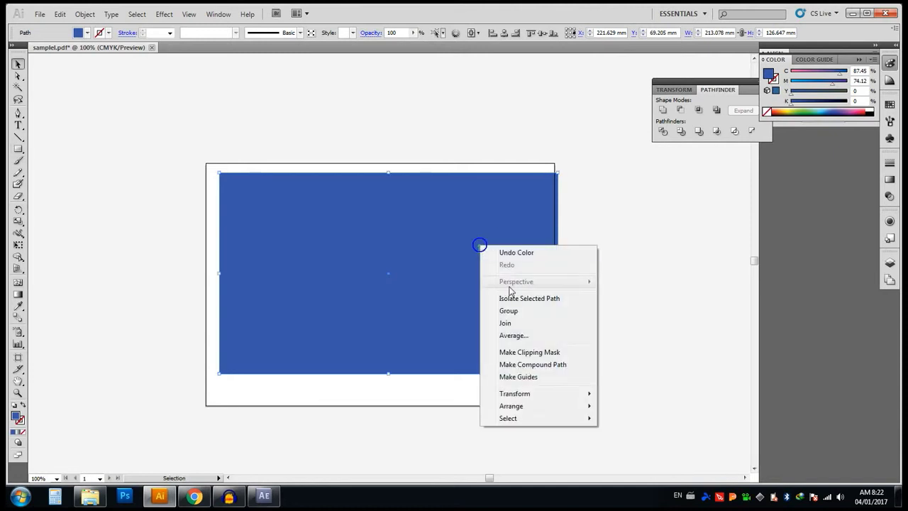
pyautogui.moveTo(517, 405)
pyautogui.click(629, 430)
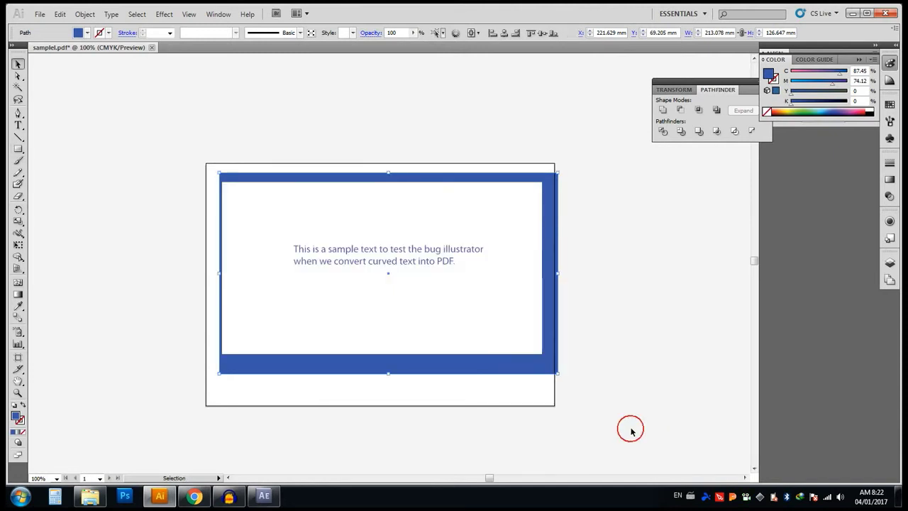
# Step: Check the text at 150% zoom and realign the blue rectangle behind the panel
pyautogui.click(617, 328)
pyautogui.press('a')
pyautogui.hotkey('ctrl', '+')
pyautogui.hotkey('ctrl', '+')
pyautogui.hotkey('ctrl', '+')
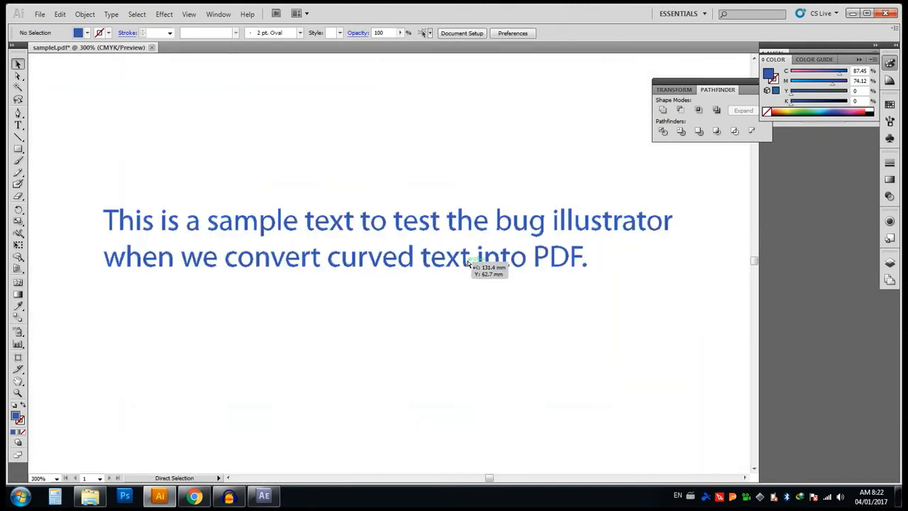
pyautogui.hotkey('ctrl', '-')
pyautogui.hotkey('ctrl', '-')
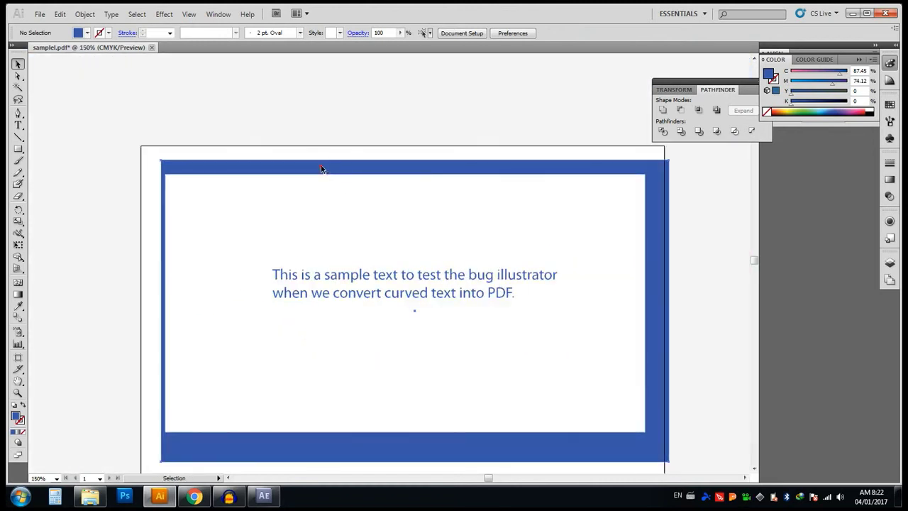
pyautogui.moveTo(319, 168); pyautogui.dragTo(446, 157)
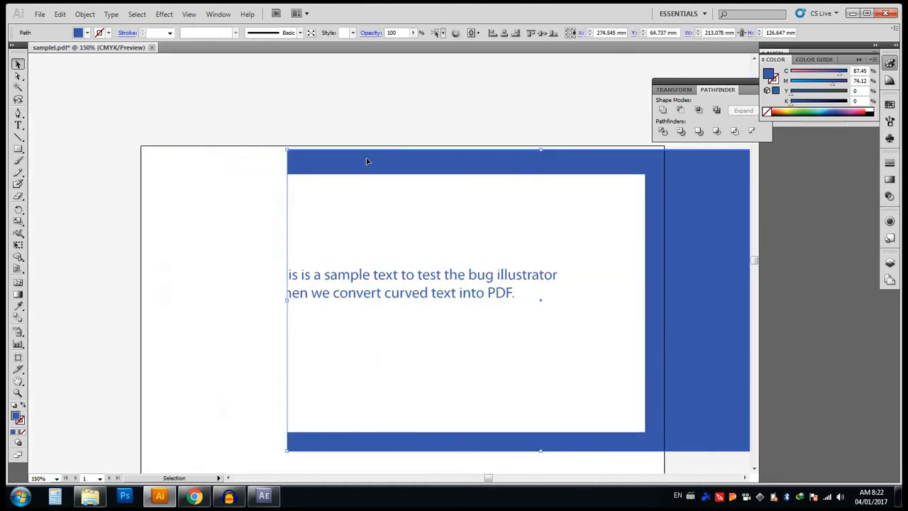
pyautogui.moveTo(366, 161); pyautogui.dragTo(278, 166)
pyautogui.moveTo(542, 228); pyautogui.dragTo(497, 203)
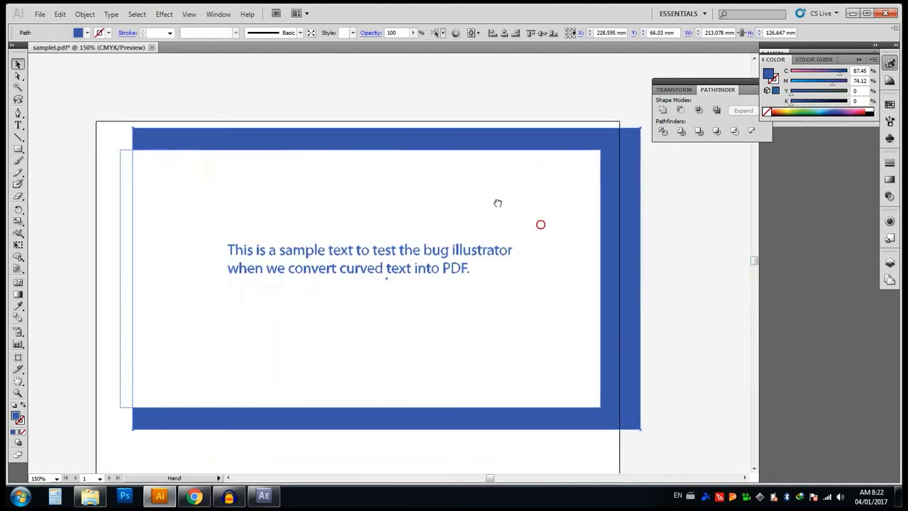
# Step: Fill the rectangle black and shrink its top-right corner and bottom edge to fit inside the panel
pyautogui.click(309, 82)
pyautogui.click(305, 141)
pyautogui.click(870, 113)
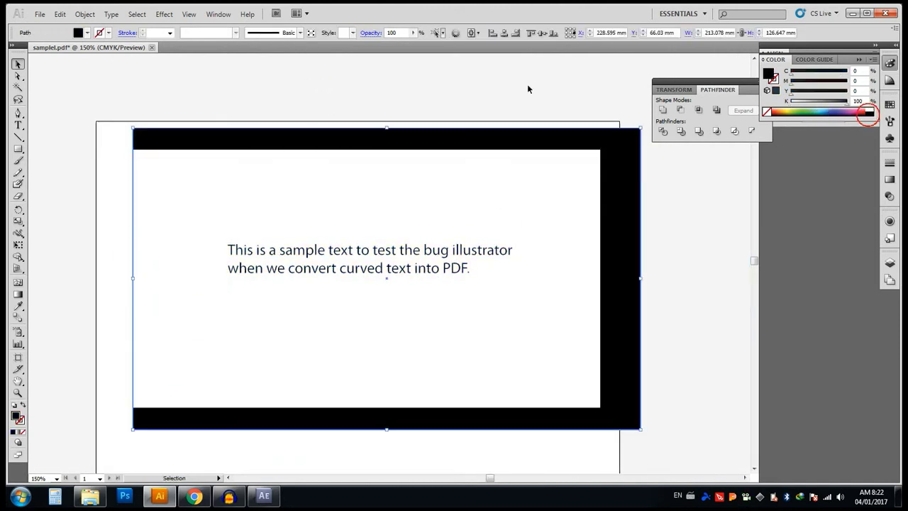
pyautogui.click(461, 83)
pyautogui.moveTo(450, 125); pyautogui.dragTo(438, 128)
pyautogui.click(427, 140)
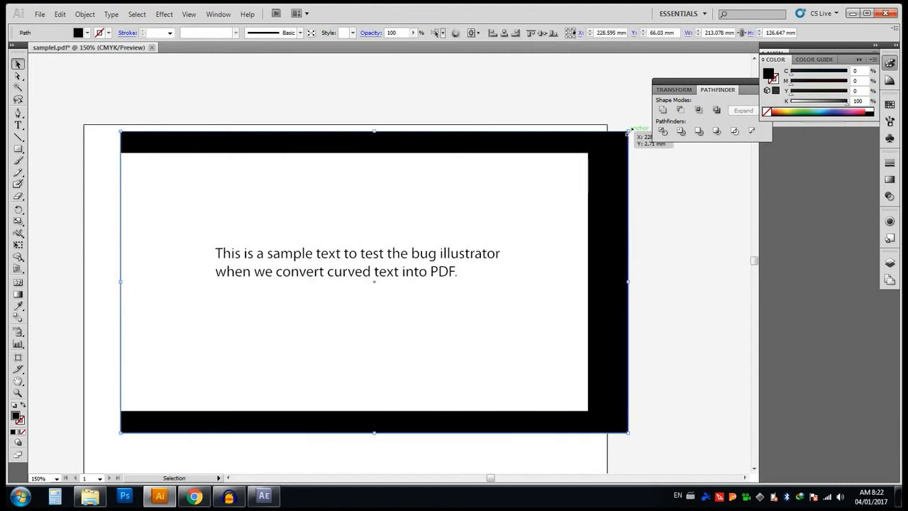
pyautogui.moveTo(623, 133); pyautogui.dragTo(573, 162)
pyautogui.moveTo(570, 434); pyautogui.dragTo(571, 401)
# Step: Zoom in on the letter edges, then return to 300% with the full sample text in view
pyautogui.click(665, 394)
pyautogui.moveTo(413, 308); pyautogui.dragTo(472, 302)
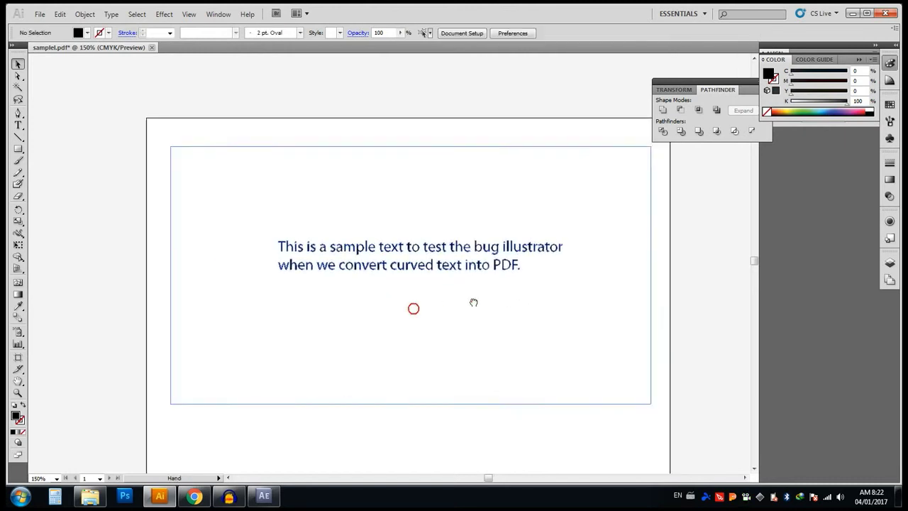
pyautogui.moveTo(563, 290); pyautogui.dragTo(539, 277)
pyautogui.moveTo(398, 231); pyautogui.dragTo(505, 277)
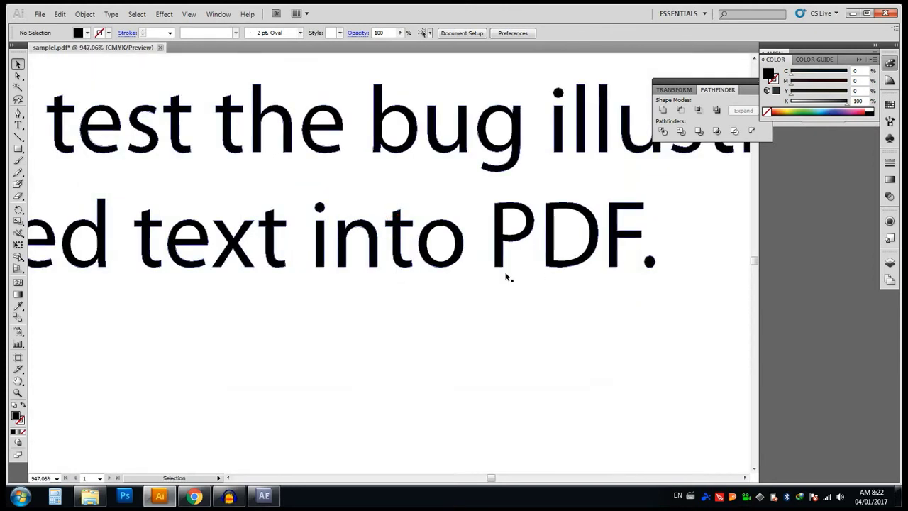
pyautogui.hotkey('ctrl', '-')
pyautogui.hotkey('ctrl', '-')
pyautogui.hotkey('ctrl', '-')
pyautogui.hotkey('ctrl', '-')
pyautogui.moveTo(338, 287); pyautogui.dragTo(438, 296)
# Step: Save the document as PDF and reload it in Chrome
pyautogui.click(40, 14)
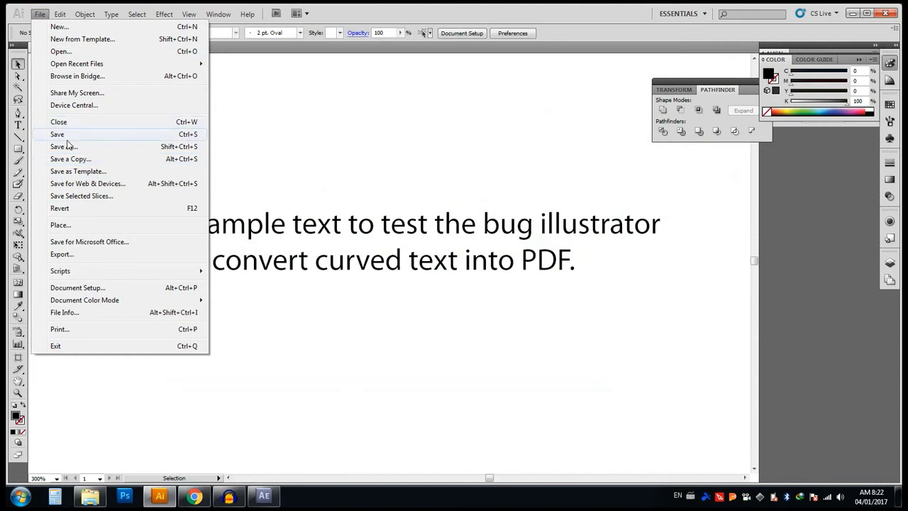
pyautogui.click(69, 135)
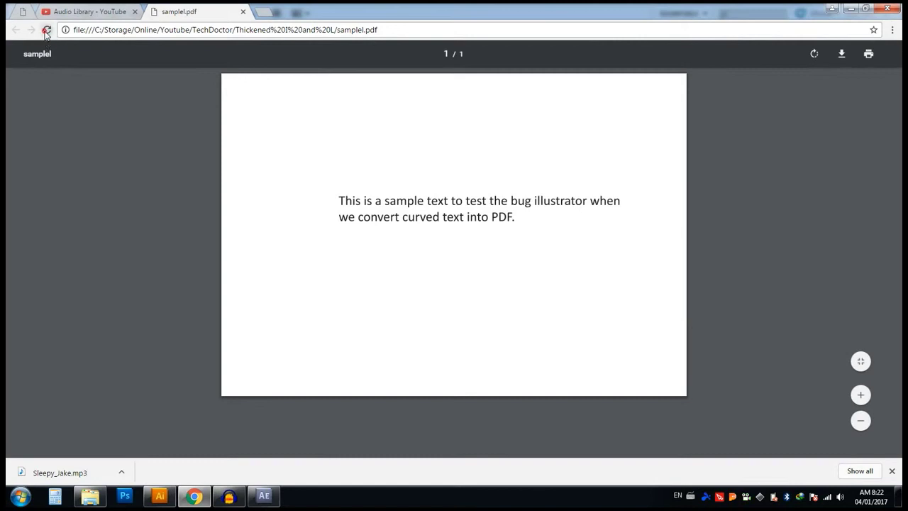
pyautogui.click(45, 32)
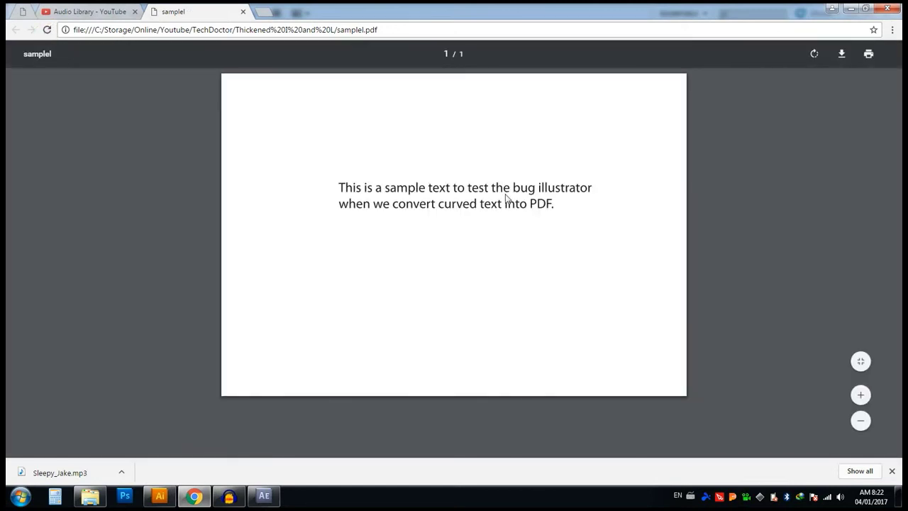
# Step: Zoom the sample PDF in Chrome out to 50% and back to 150% to inspect the text
pyautogui.scroll(-5, 506, 198)
pyautogui.scroll(8, 509, 136)
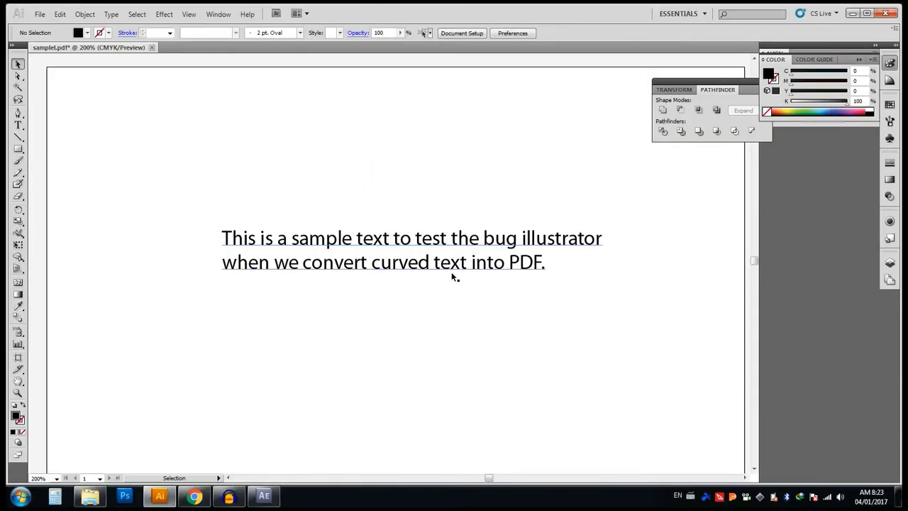
pyautogui.click(448, 270)
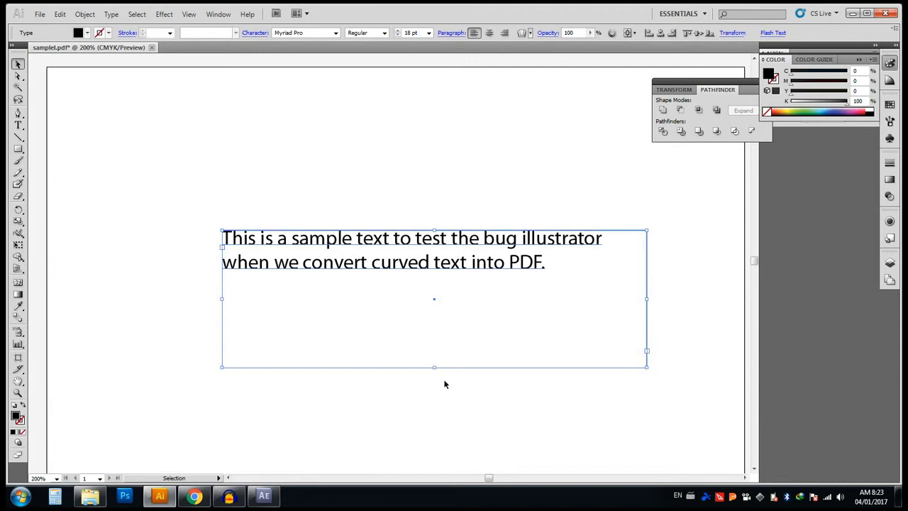
# Step: Save a copy as sample.eps in Illustrator EPS (*.EPS) format, accepting the default EPS Options
pyautogui.hotkey('ctrl', '-')
pyautogui.moveTo(444, 380); pyautogui.dragTo(406, 344)
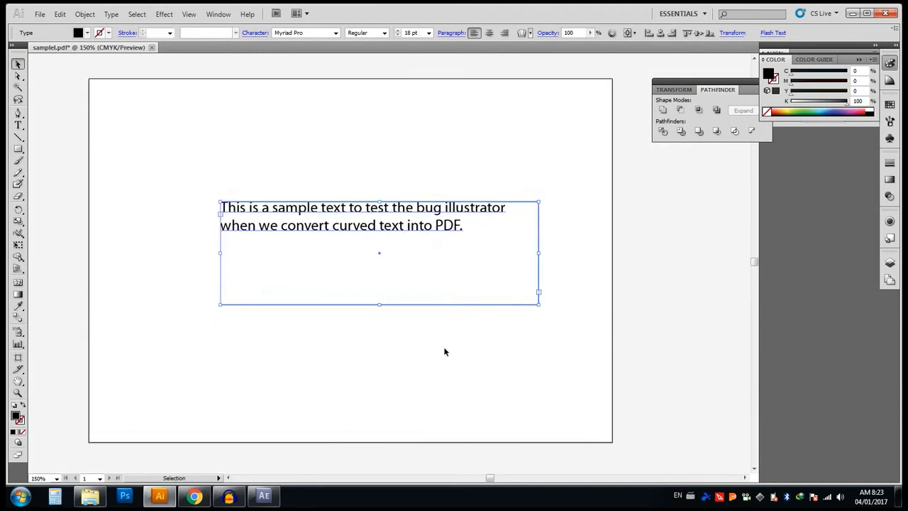
pyautogui.click(40, 14)
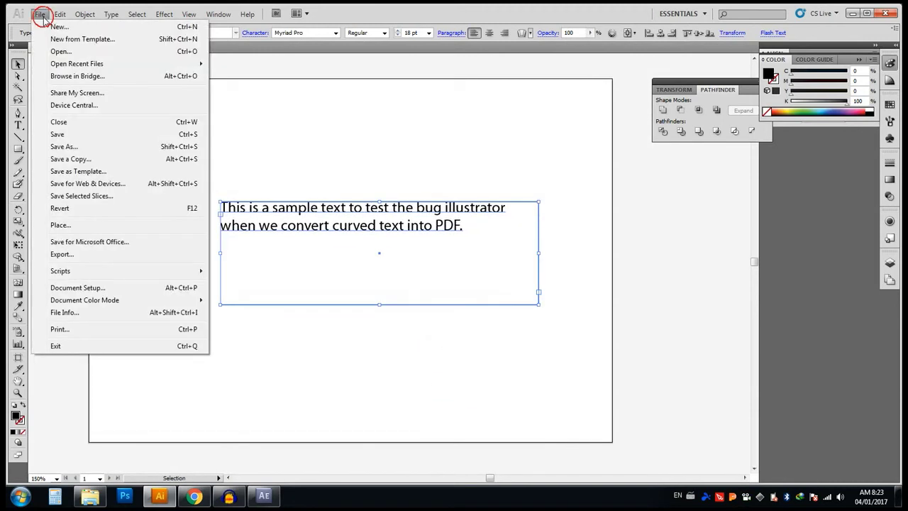
pyautogui.click(61, 146)
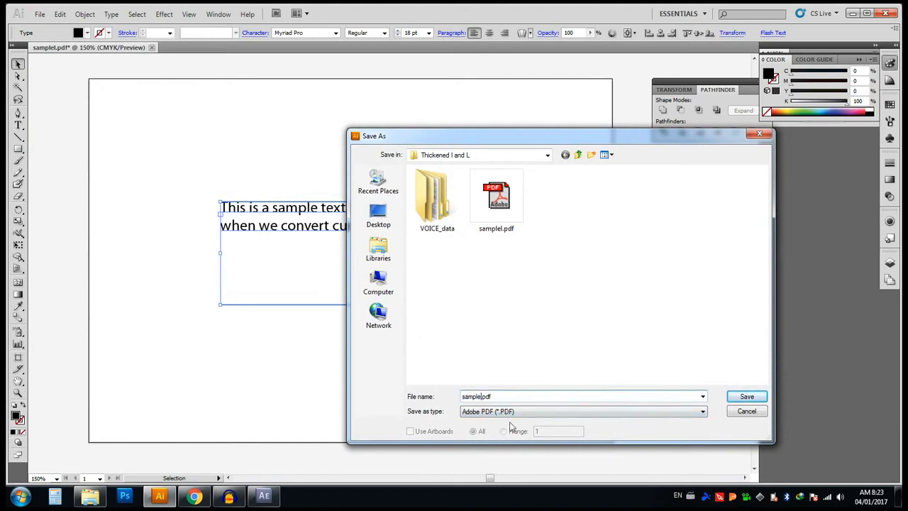
pyautogui.click(488, 414)
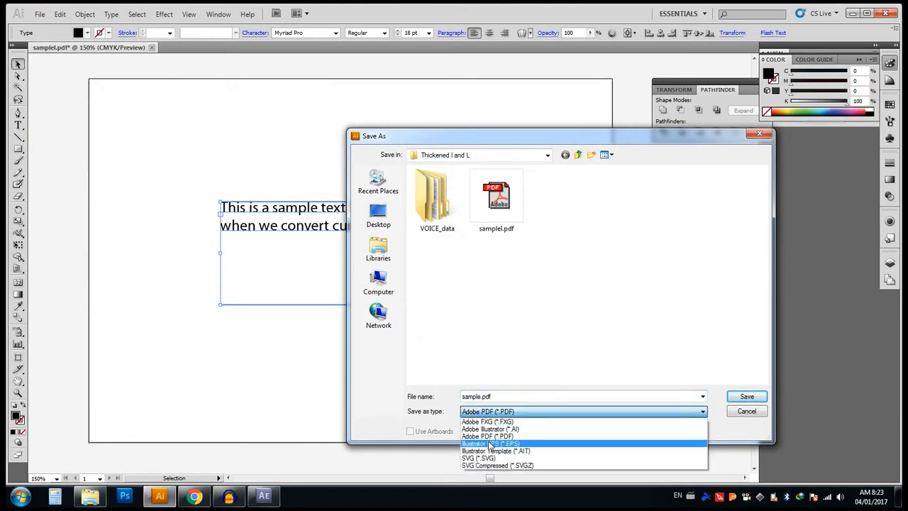
pyautogui.click(489, 443)
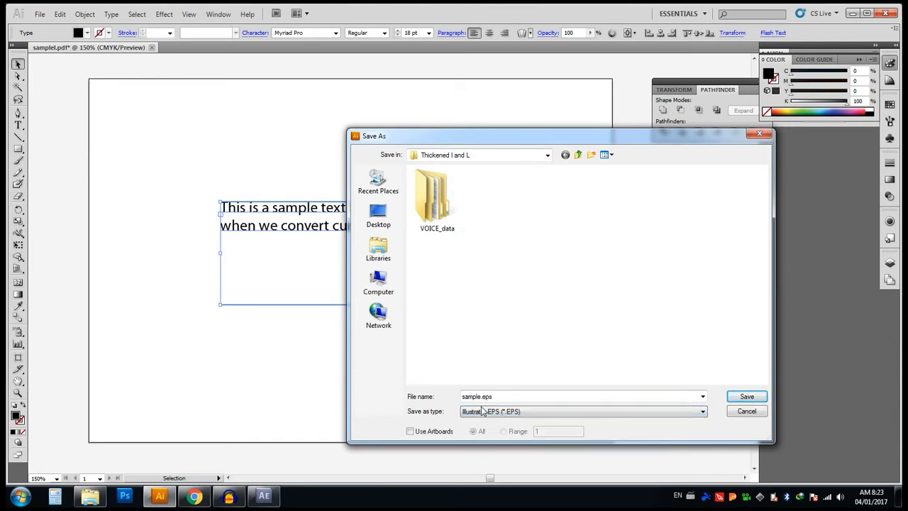
pyautogui.click(741, 401)
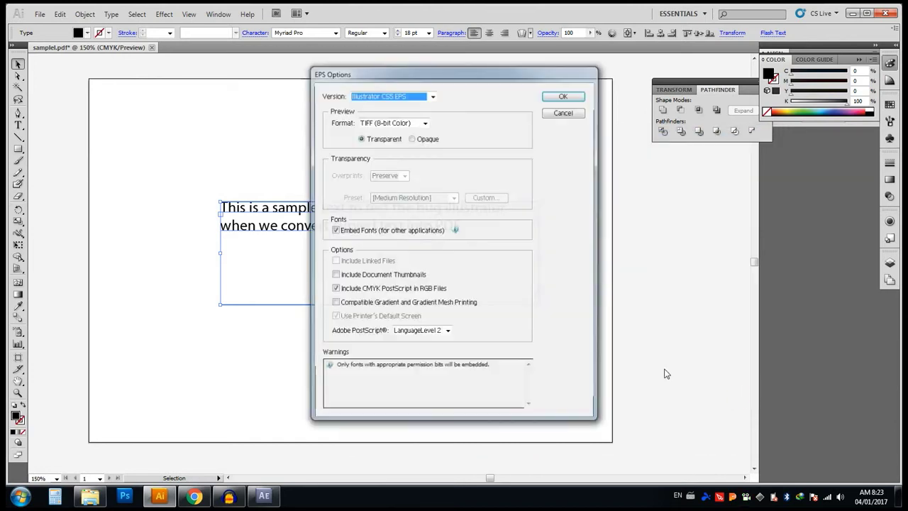
pyautogui.click(576, 96)
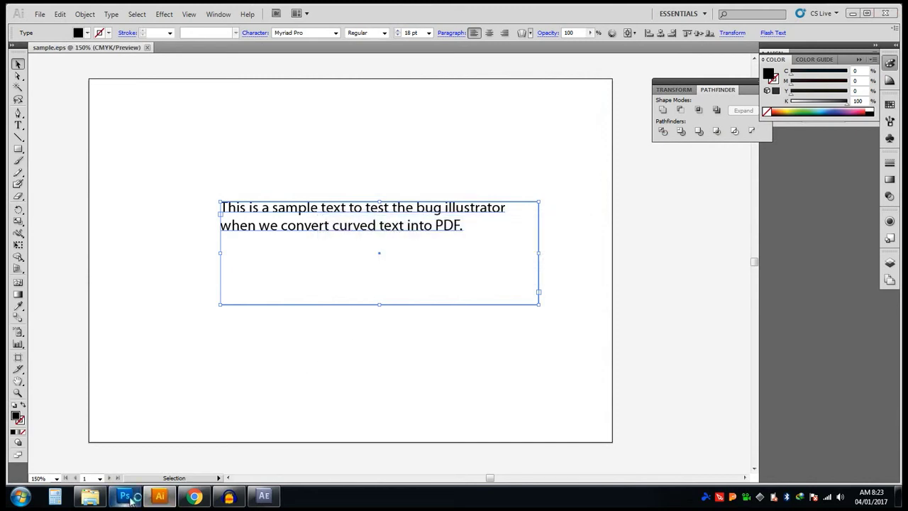
pyautogui.click(88, 494)
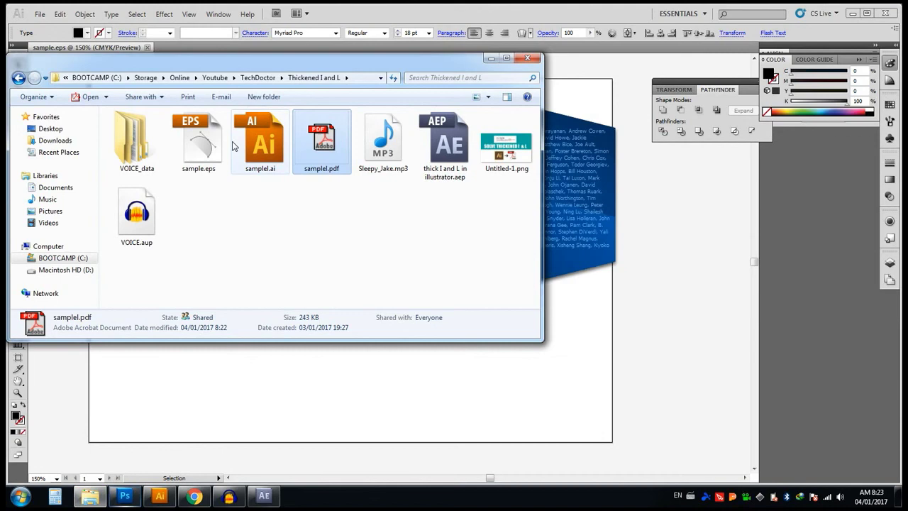
# Step: Launch Photoshop from the project folder
pyautogui.click(260, 142)
pyautogui.doubleClick(258, 165)
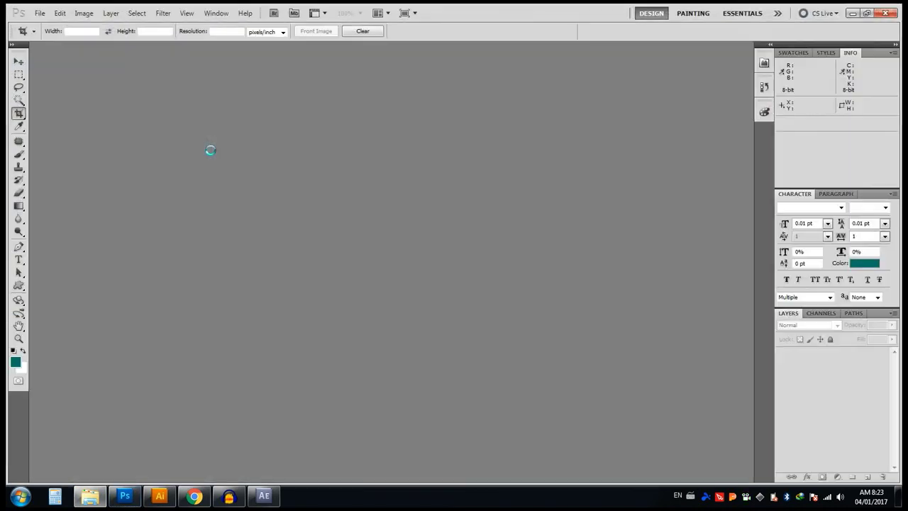
pyautogui.click(100, 499)
# Step: Open sample.eps with Adobe Photoshop CS5, accepting 72 pixels/inch CMYK rasterize settings
pyautogui.click(198, 170)
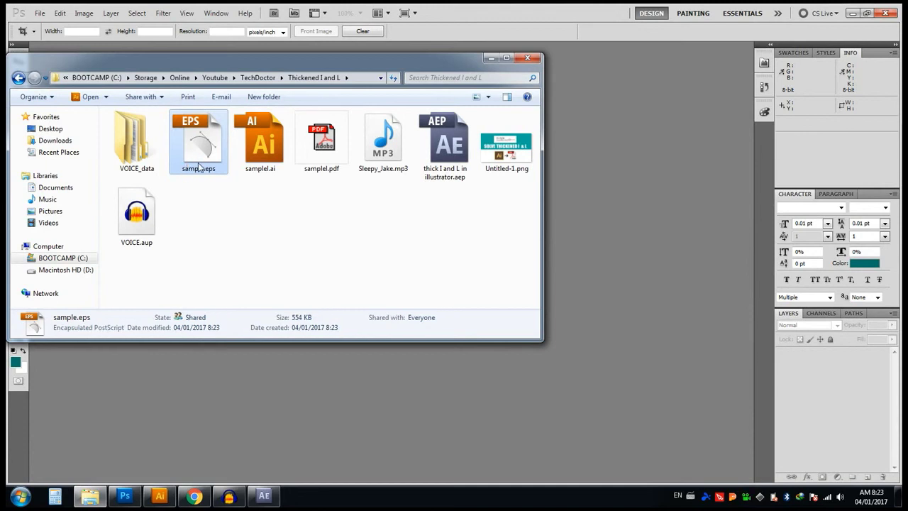
pyautogui.rightClick(200, 165)
pyautogui.click(243, 202)
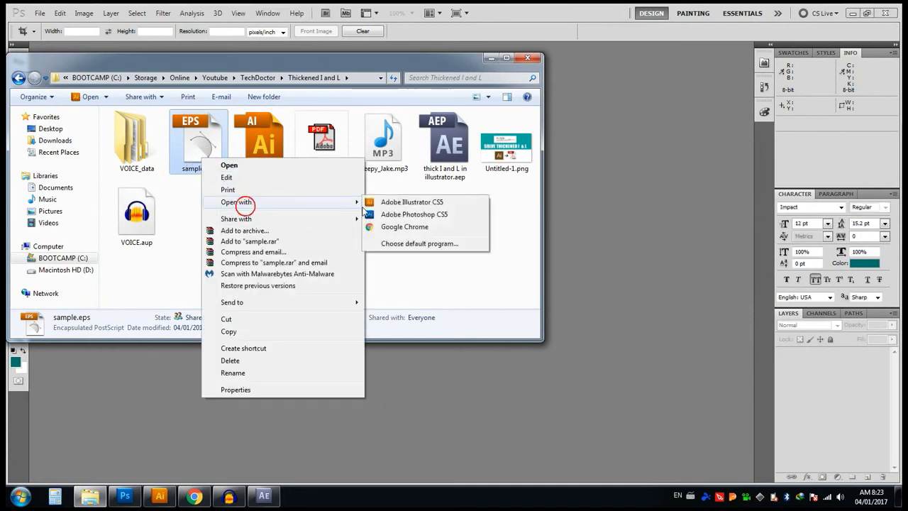
pyautogui.click(375, 214)
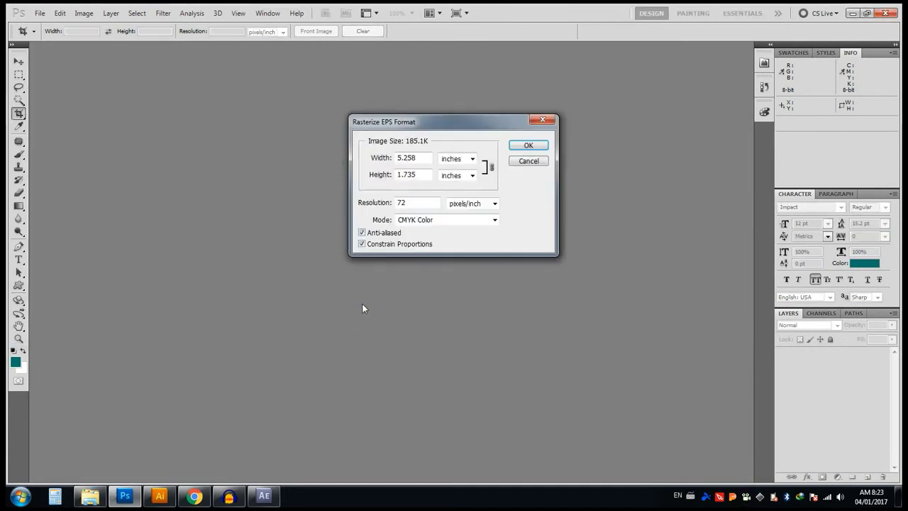
pyautogui.click(514, 145)
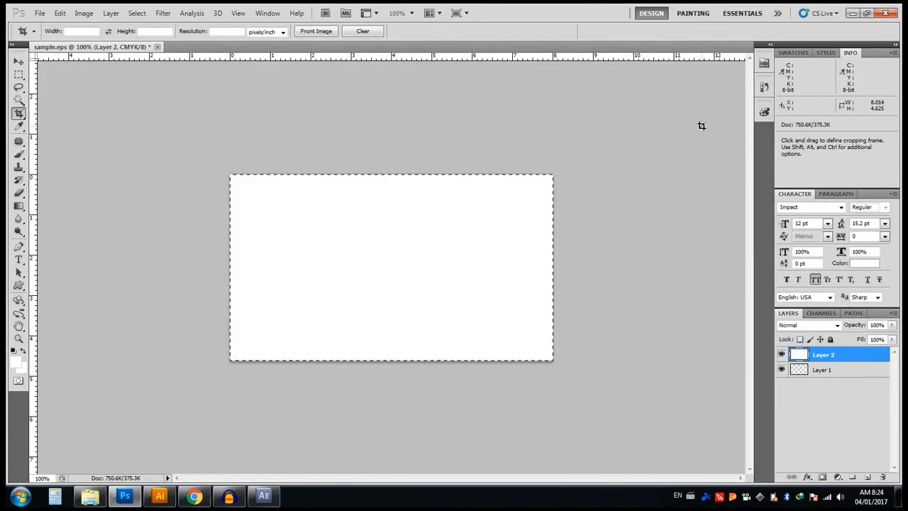
# Step: Move Layer 2 beneath Layer 1 so the text sits on white, and cancel the stray crop
pyautogui.hotkey('ctrl', 'z')
pyautogui.hotkey('ctrl', 'z')
pyautogui.moveTo(813, 358); pyautogui.dragTo(817, 386)
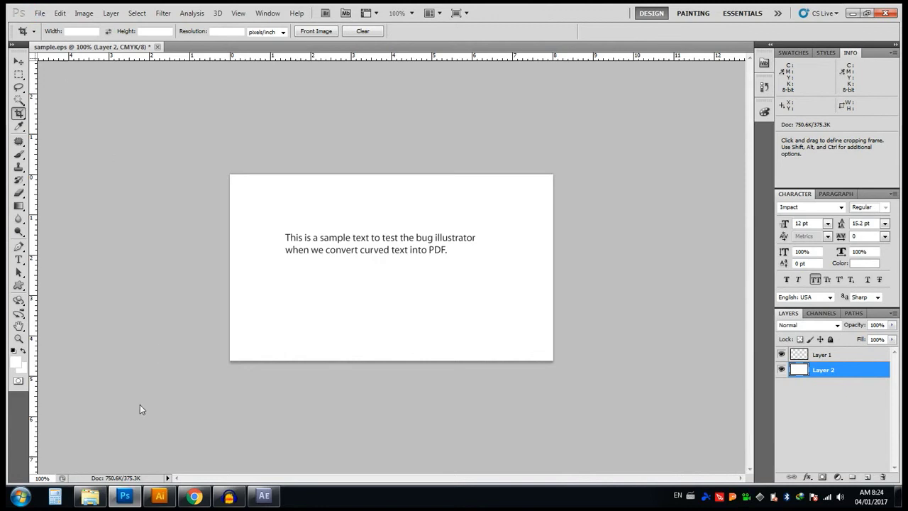
pyautogui.moveTo(377, 252); pyautogui.dragTo(395, 265)
pyautogui.hotkey('alt', 'f')
pyautogui.press('Escape')
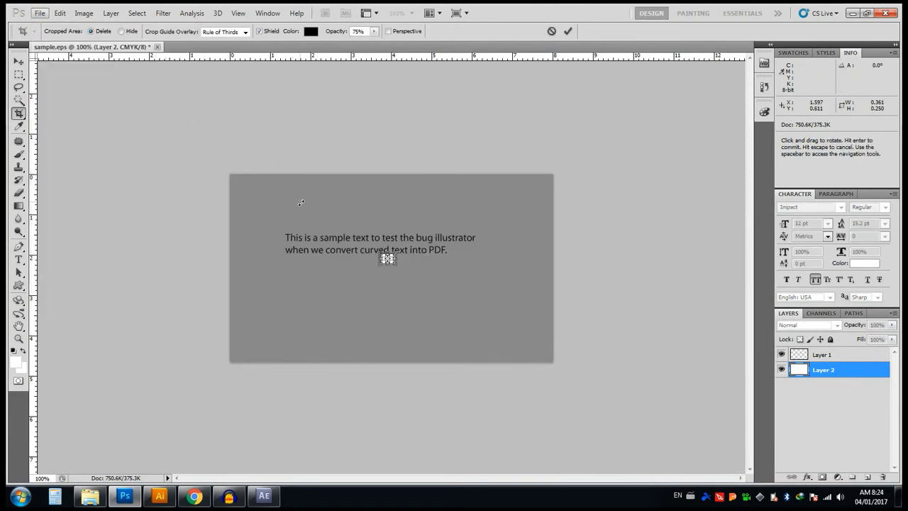
pyautogui.press('Escape')
# Step: Save the image as Photoshop PDF sample__2.pdf, accepting the save notice and compatibility warning
pyautogui.click(41, 14)
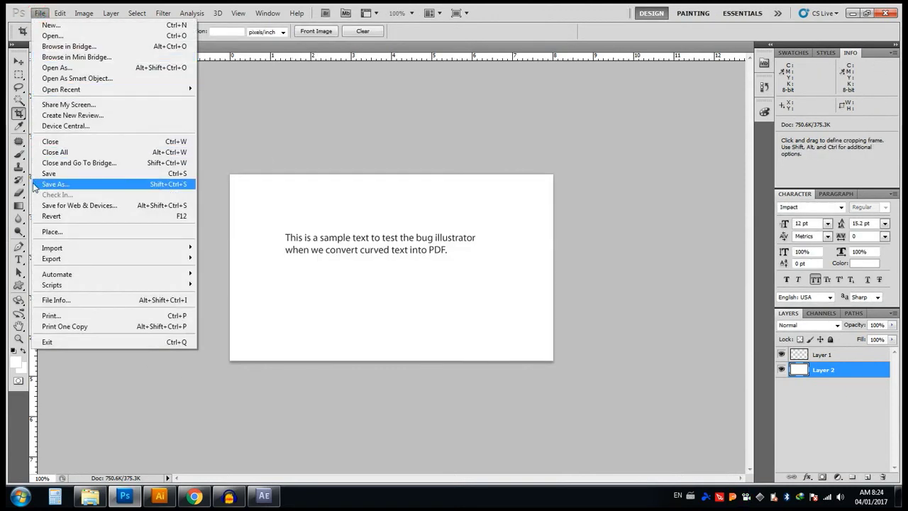
pyautogui.click(44, 176)
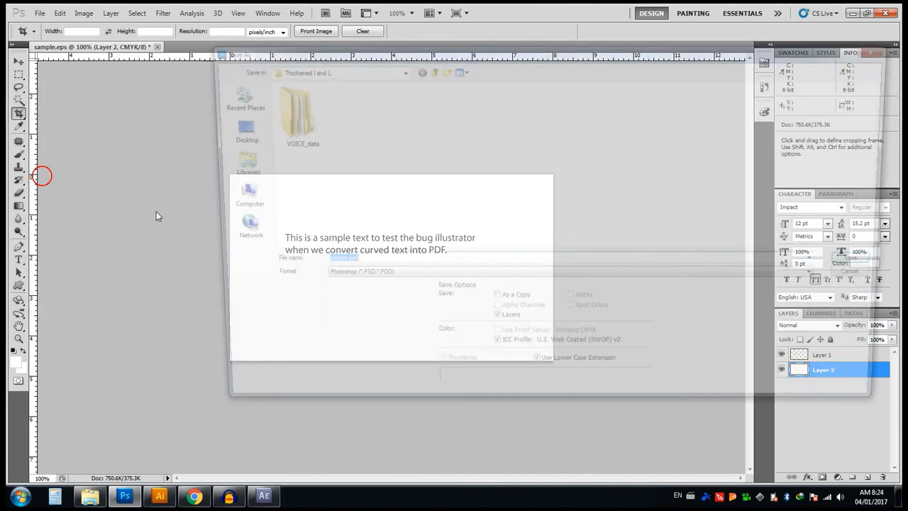
pyautogui.click(359, 276)
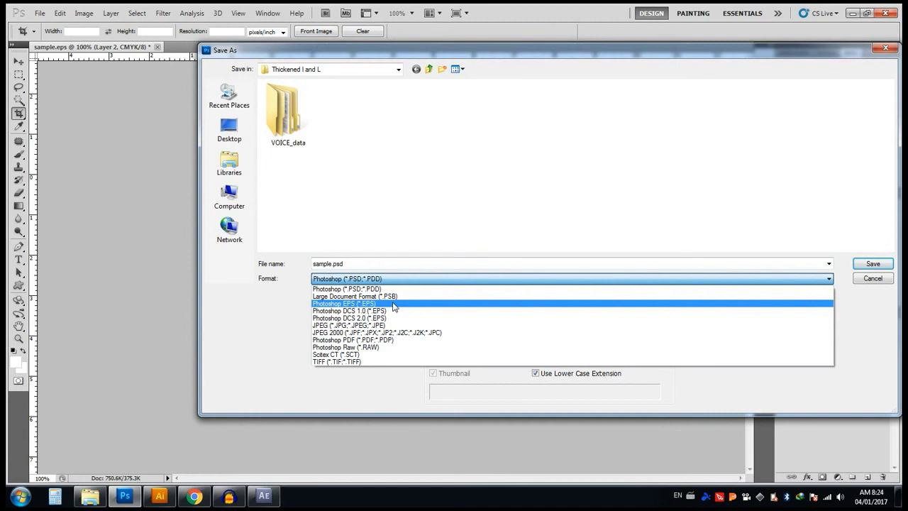
pyautogui.click(389, 339)
pyautogui.click(330, 262)
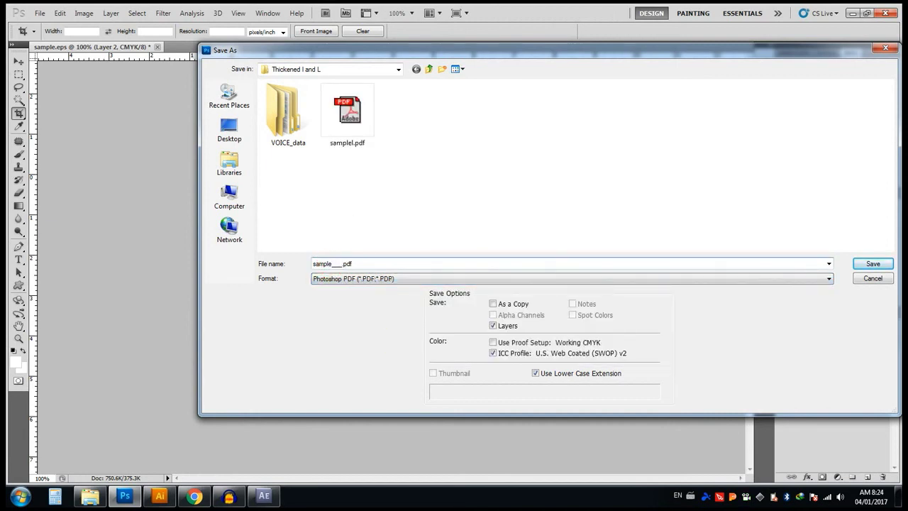
pyautogui.click(858, 263)
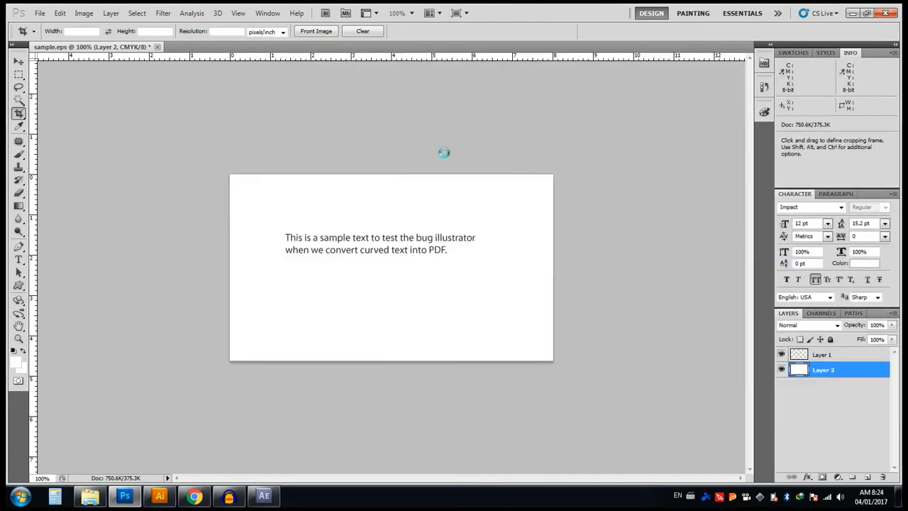
pyautogui.click(455, 191)
pyautogui.click(566, 373)
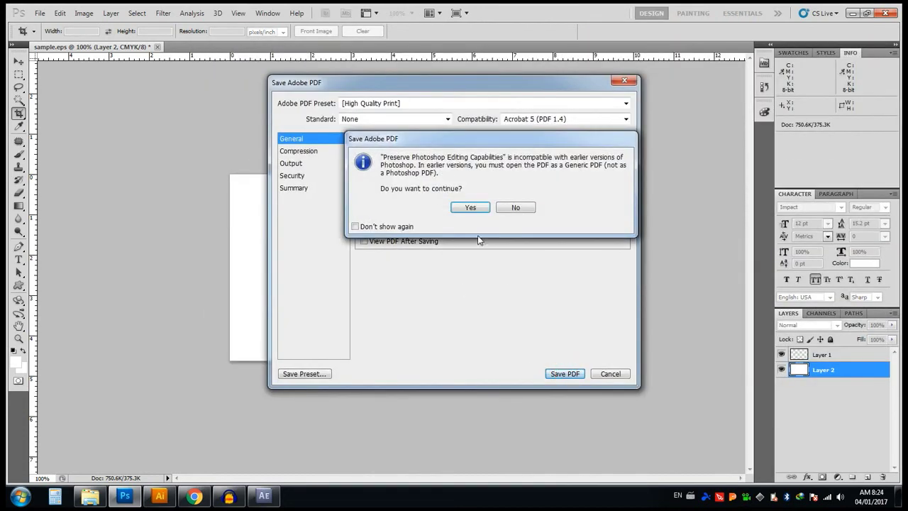
pyautogui.click(468, 211)
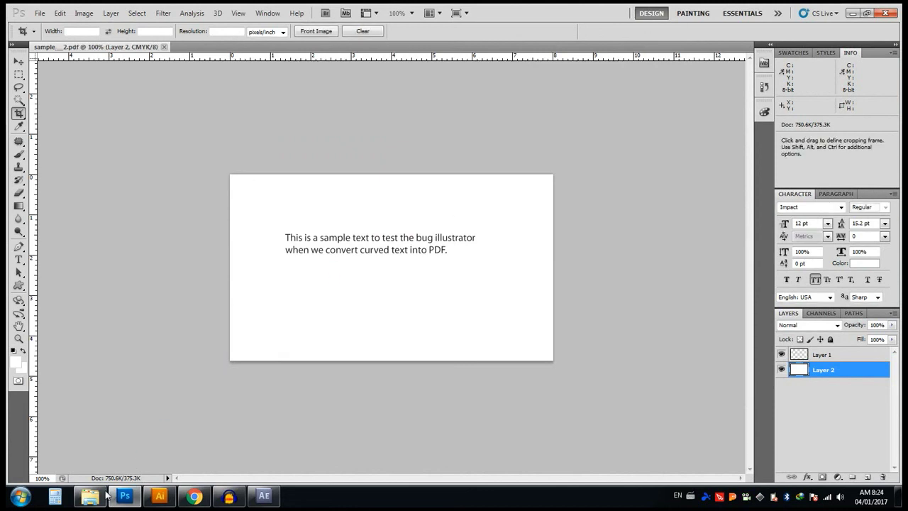
pyautogui.click(89, 496)
# Step: Open sample__2.pdf in Chrome and zoom out and in to inspect the rasterized 'l'
pyautogui.click(264, 152)
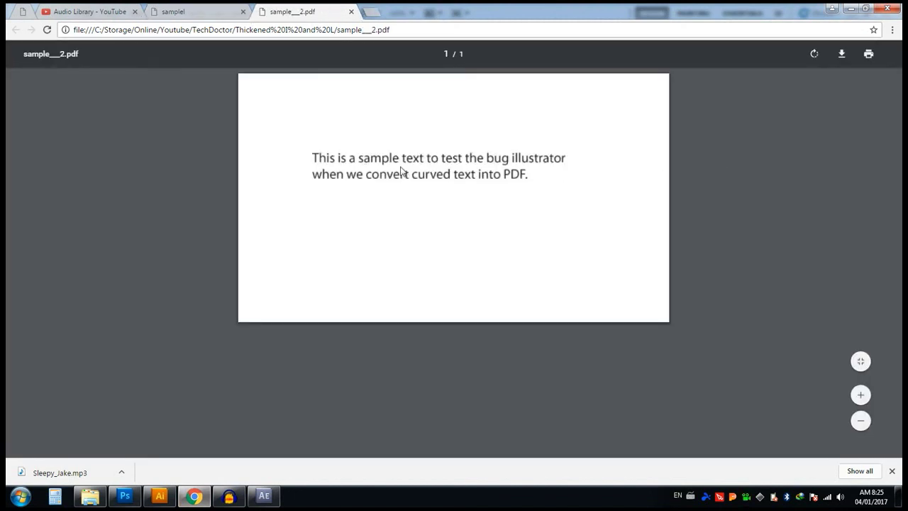
pyautogui.hotkey('ctrl', '-')
pyautogui.hotkey('ctrl', '-')
pyautogui.hotkey('ctrl', '-')
pyautogui.hotkey('ctrl', '-')
pyautogui.hotkey('ctrl', '-')
pyautogui.hotkey('ctrl', '-')
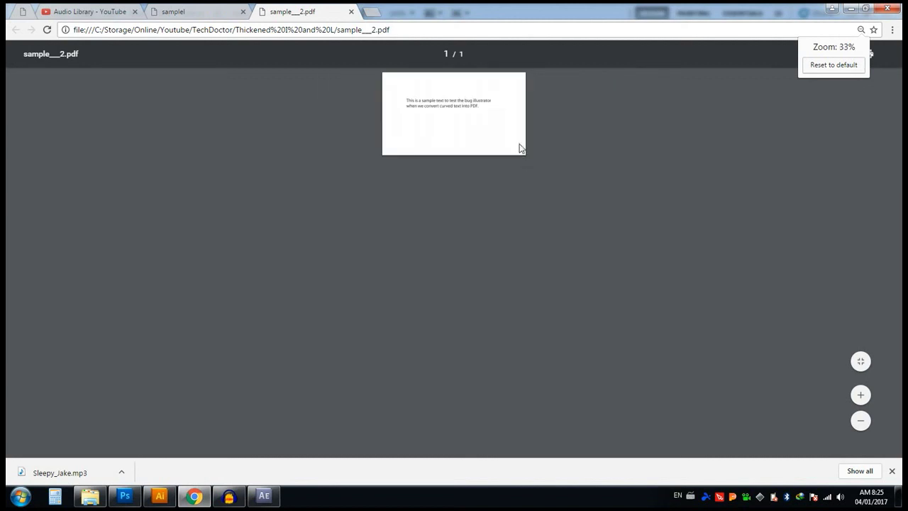
pyautogui.hotkey('ctrl', '+')
pyautogui.hotkey('ctrl', '+')
pyautogui.hotkey('ctrl', '+')
pyautogui.hotkey('ctrl', '+')
pyautogui.hotkey('ctrl', '+')
pyautogui.hotkey('ctrl', '+')
pyautogui.hotkey('ctrl', '+')
pyautogui.hotkey('ctrl', '+')
pyautogui.hotkey('ctrl', '+')
pyautogui.hotkey('ctrl', '+')
pyautogui.hotkey('ctrl', '+')
pyautogui.hotkey('ctrl', '+')
pyautogui.hotkey('ctrl', '+')
pyautogui.hotkey('ctrl', '-')
pyautogui.hotkey('ctrl', '-')
pyautogui.hotkey('ctrl', '-')
pyautogui.hotkey('ctrl', '-')
pyautogui.hotkey('ctrl', '-')
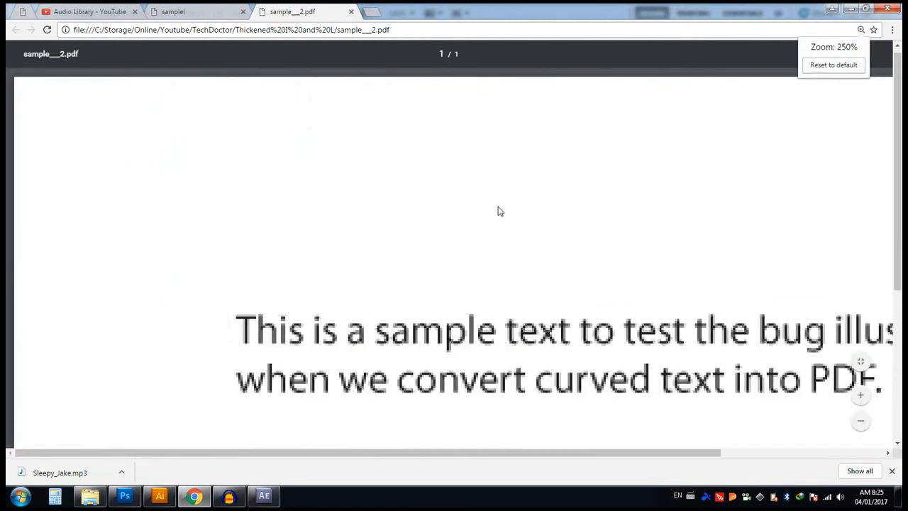
pyautogui.hotkey('ctrl', '-')
pyautogui.hotkey('ctrl', '-')
pyautogui.hotkey('ctrl', '-')
pyautogui.hotkey('ctrl', '-')
pyautogui.hotkey('ctrl', '-')
pyautogui.hotkey('ctrl', '-')
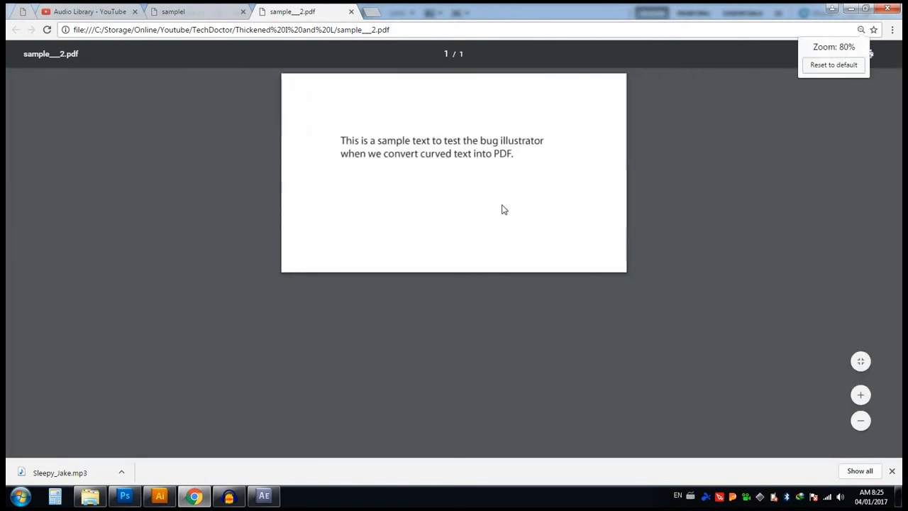